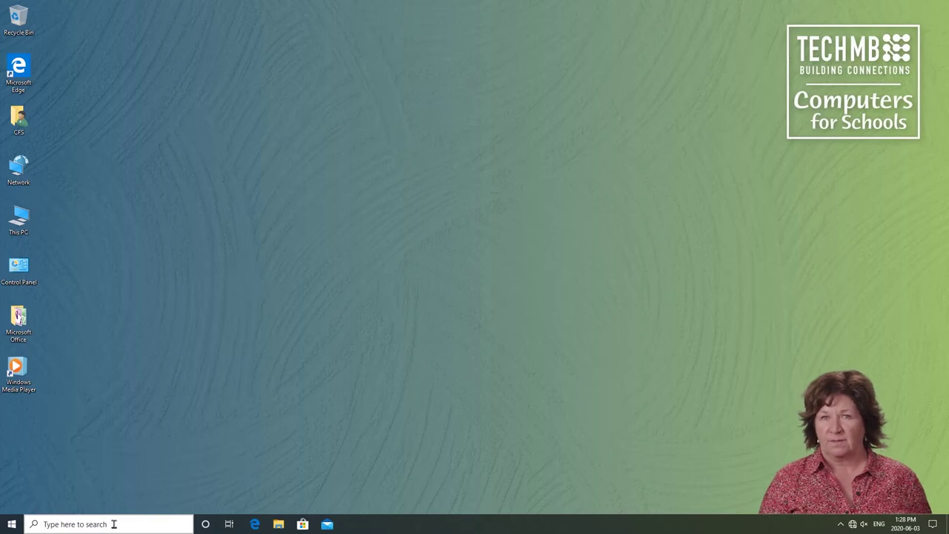
- Launch Microsoft Word 2010 by searching 'Word', then close the blank document
click(114, 524)
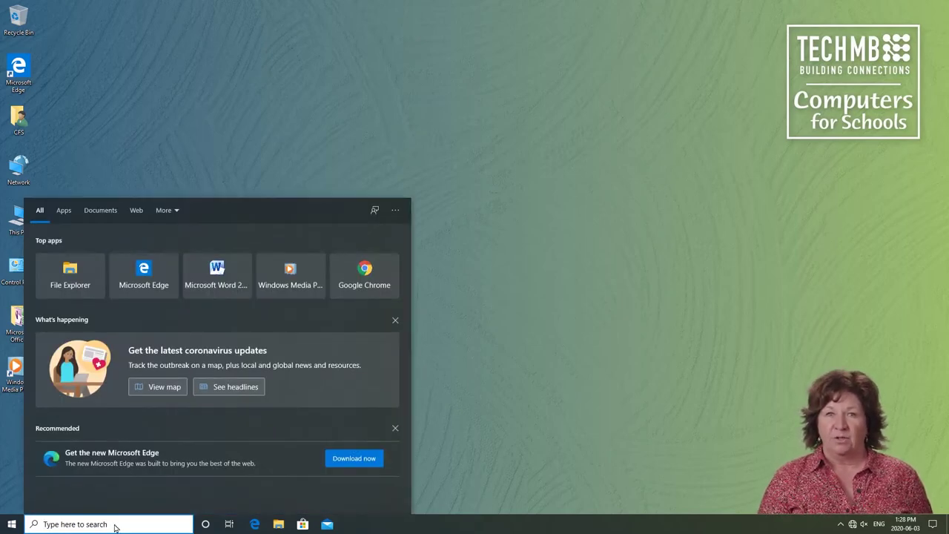
text(Word)
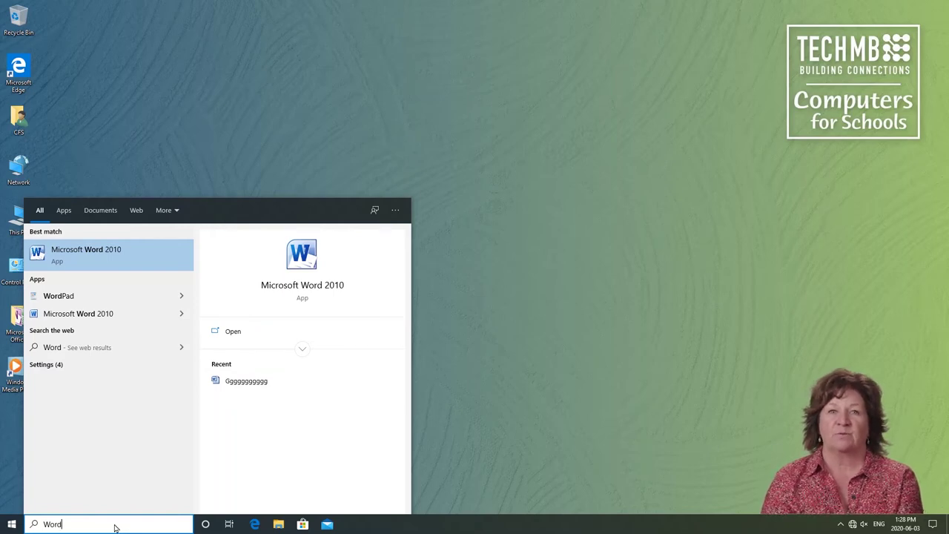
key(Return)
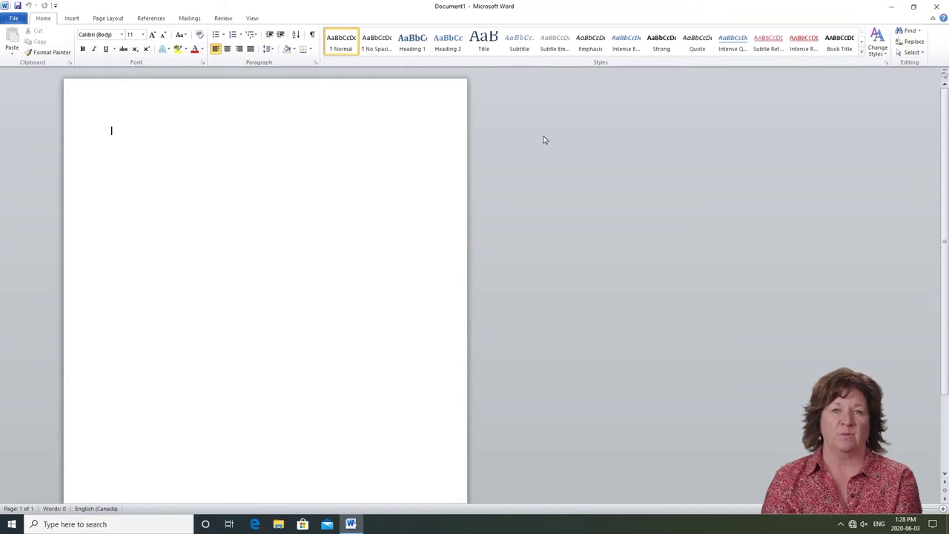
click(937, 6)
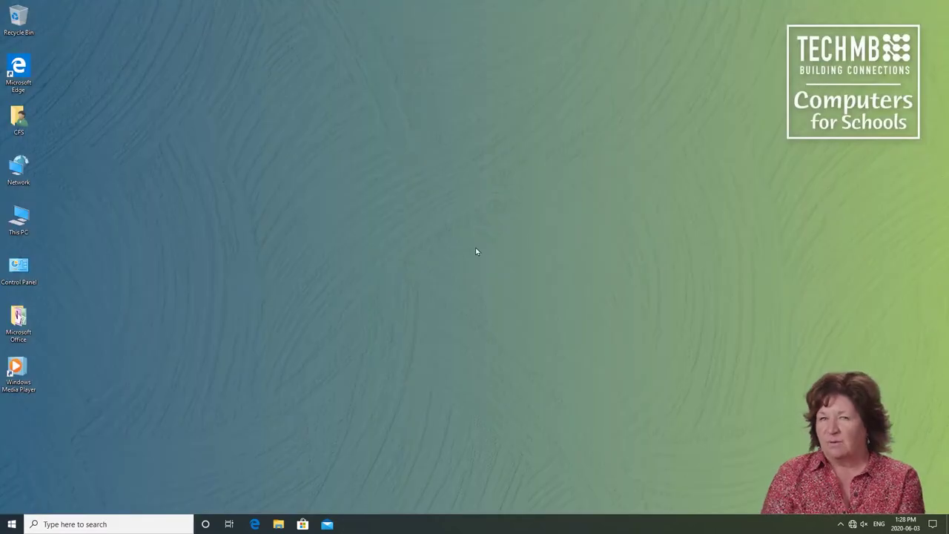
- Pin Microsoft Word 2010 to the taskbar from a 'word' search and start it from there
click(134, 525)
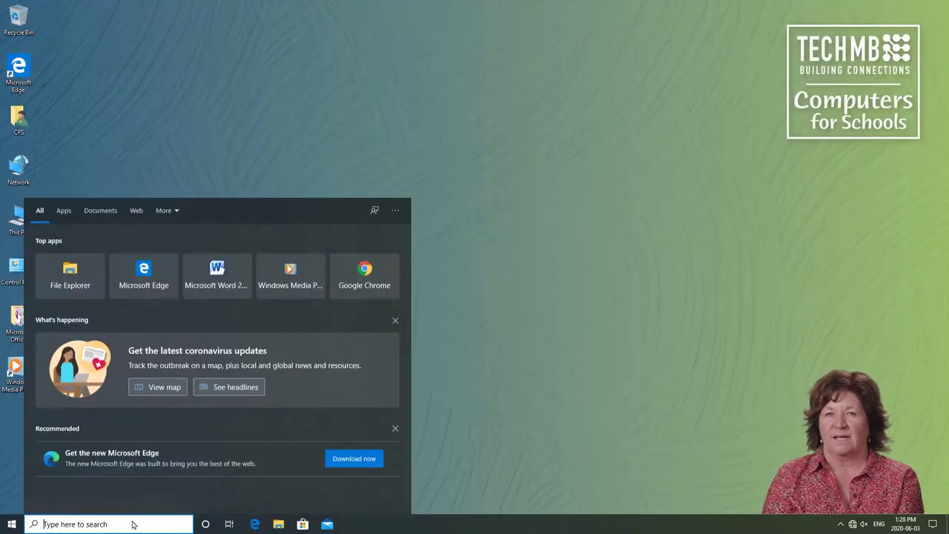
text(word)
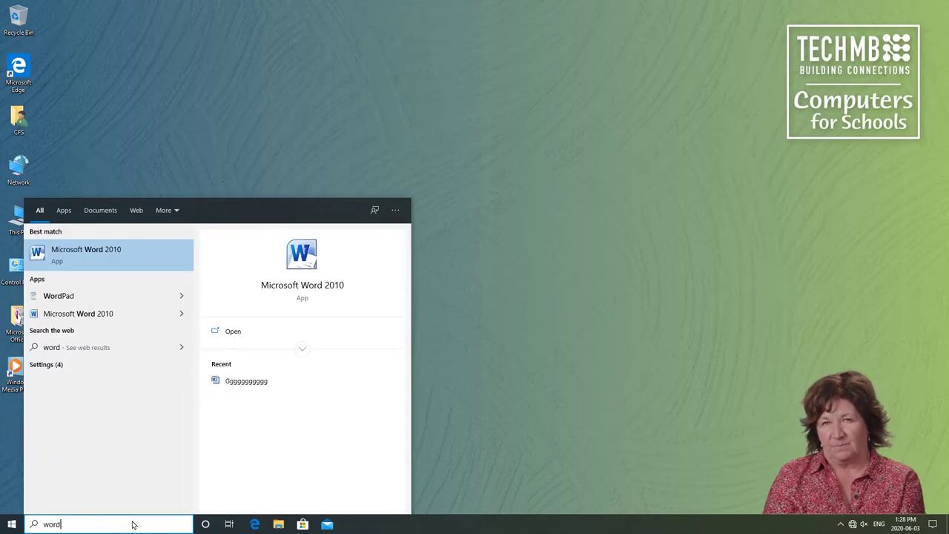
right_click(101, 258)
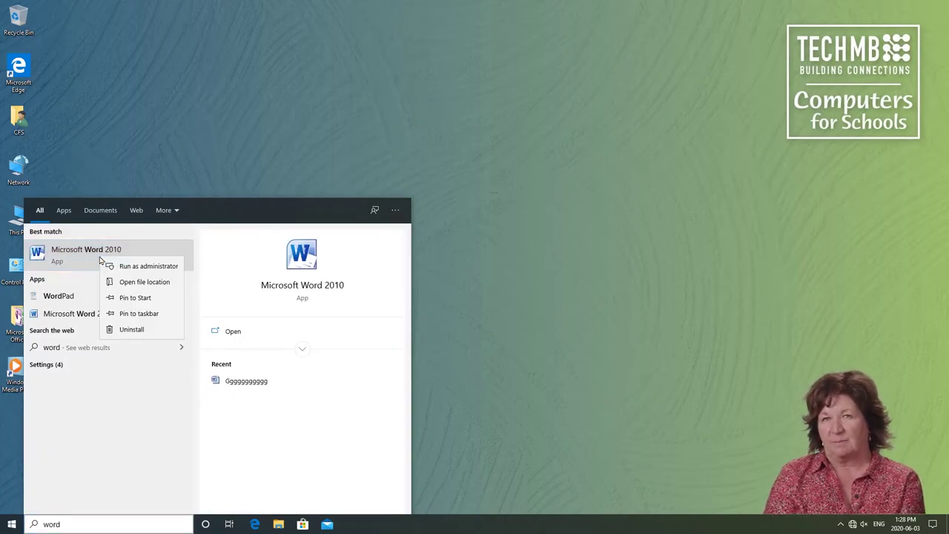
click(150, 317)
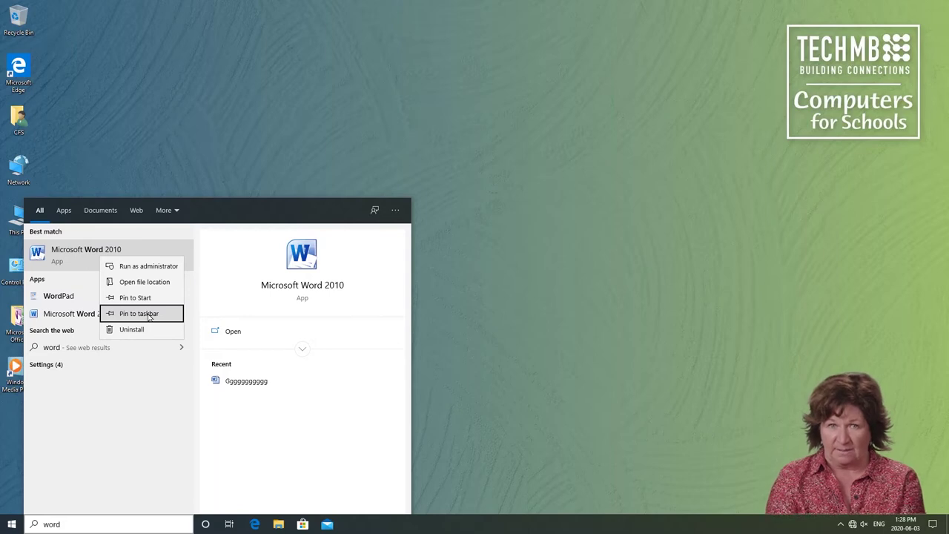
click(149, 314)
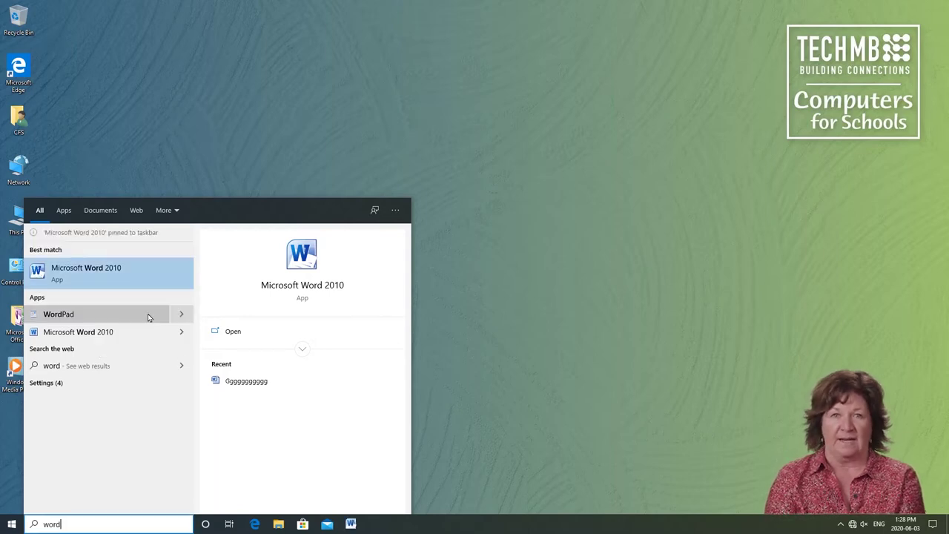
click(353, 524)
- Minimize Word's Document1 window so the desktop shows while Word keeps running
mouse_move(352, 523)
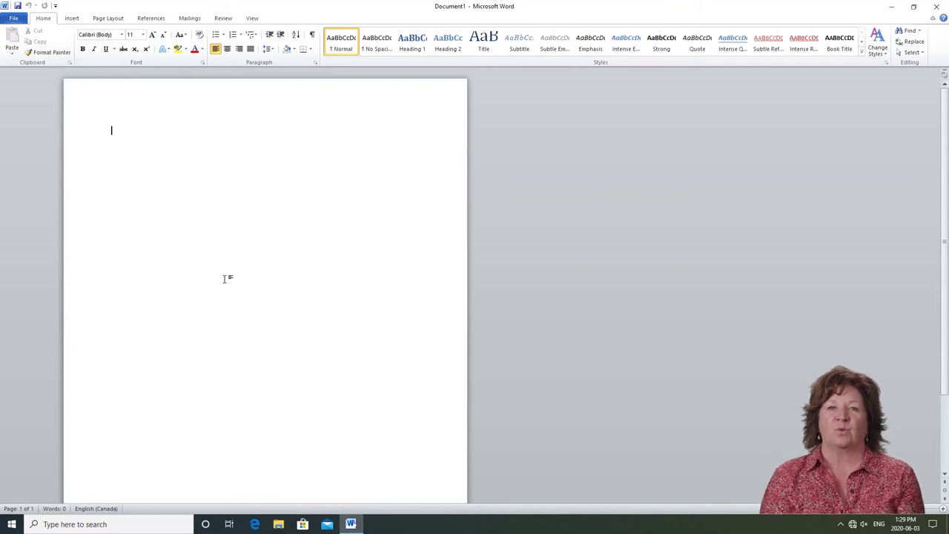
click(894, 9)
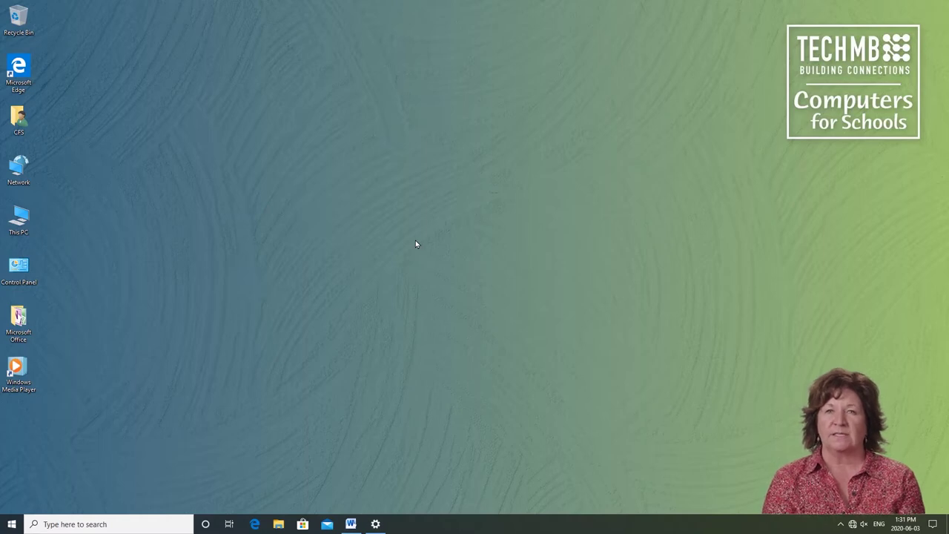
right_click(416, 244)
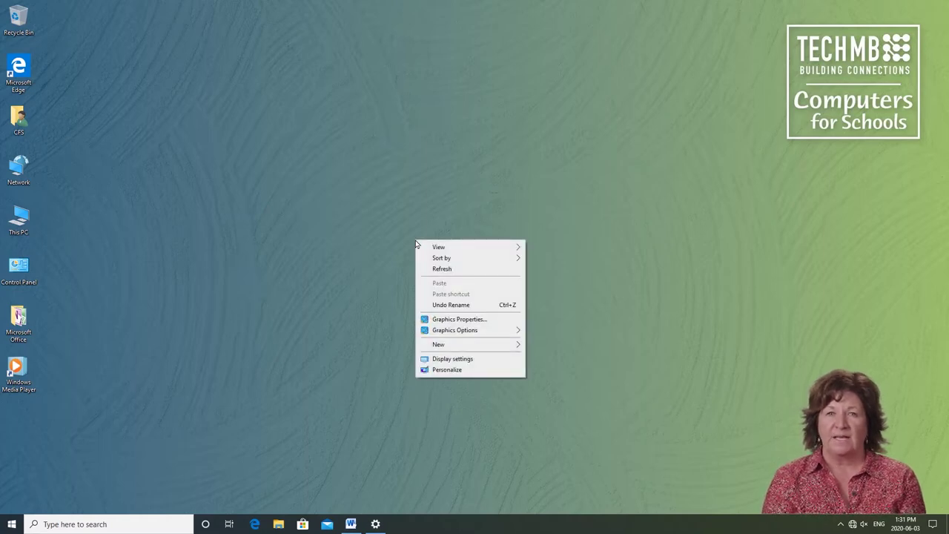
- In Display settings, try 125% and 150% scaling, then return to 100% (Recommended)
click(456, 360)
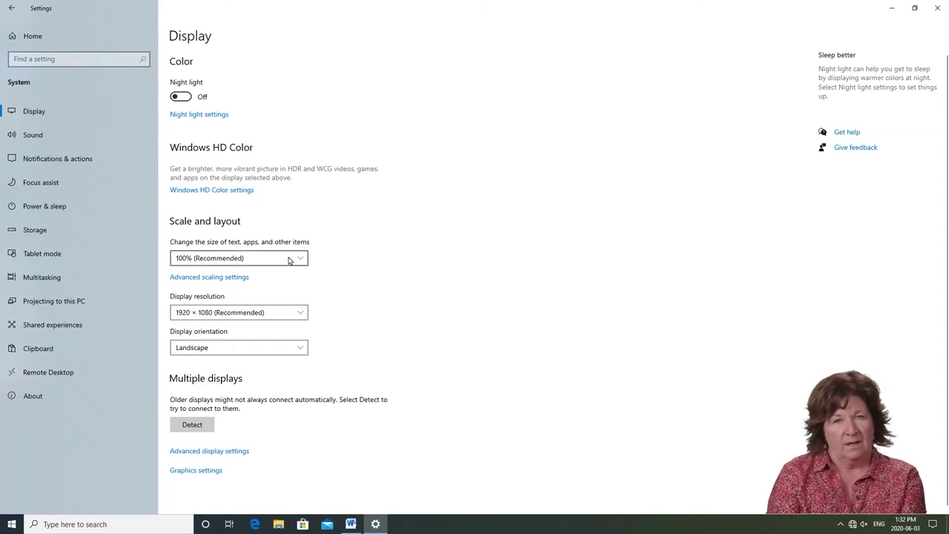
click(249, 267)
click(259, 275)
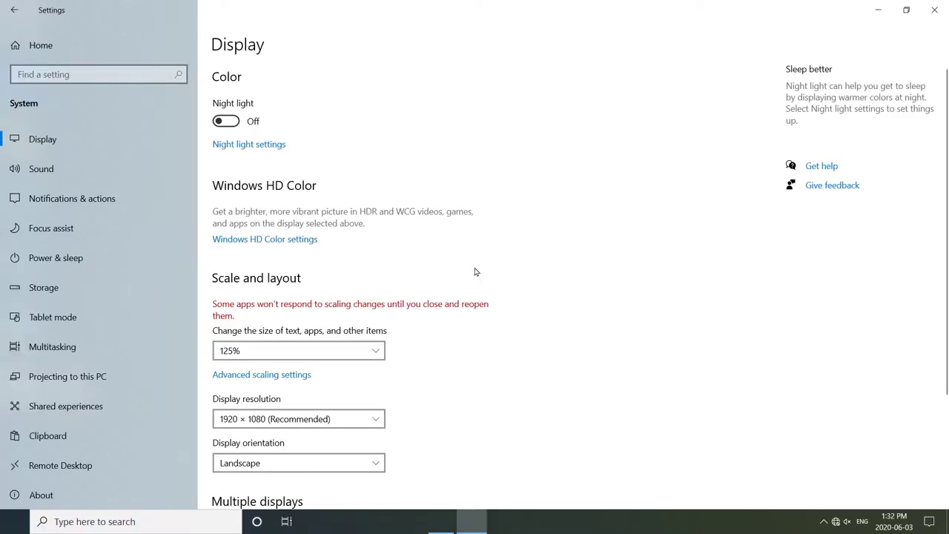
click(341, 354)
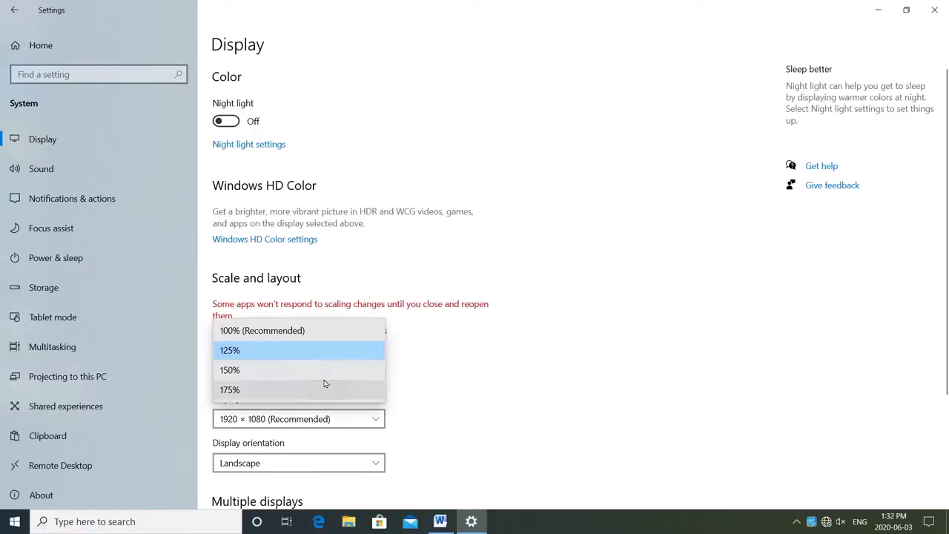
click(319, 370)
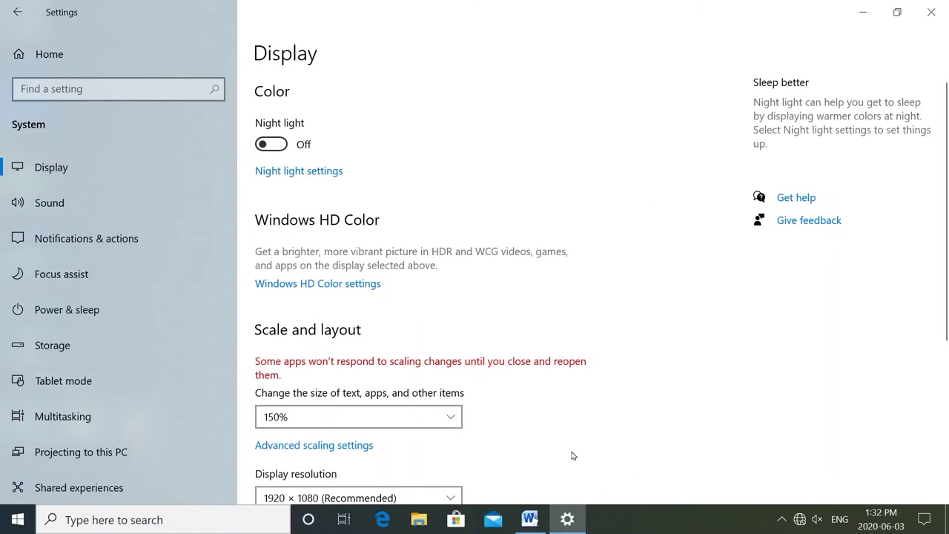
click(456, 426)
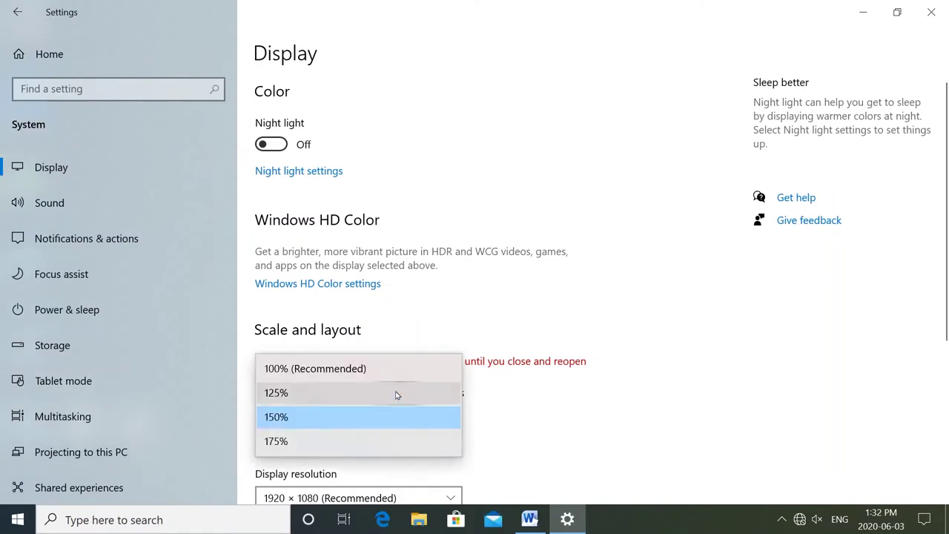
click(315, 368)
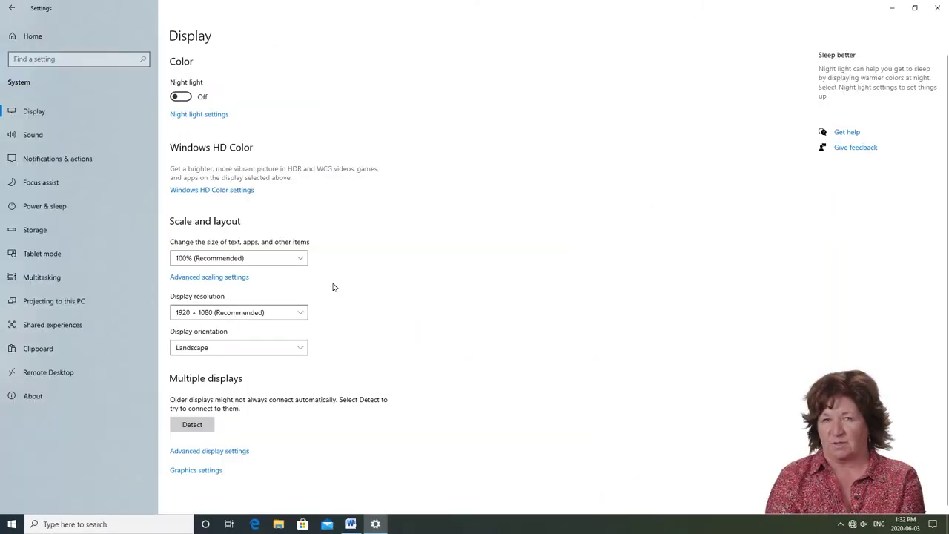
click(35, 137)
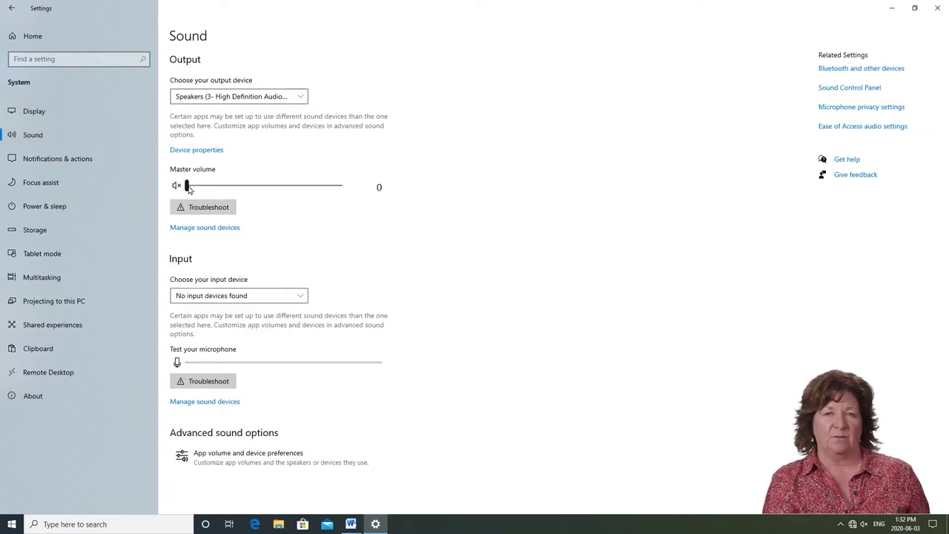
- Drag the master volume slider from 0 up to 100
drag(189, 187, 247, 189)
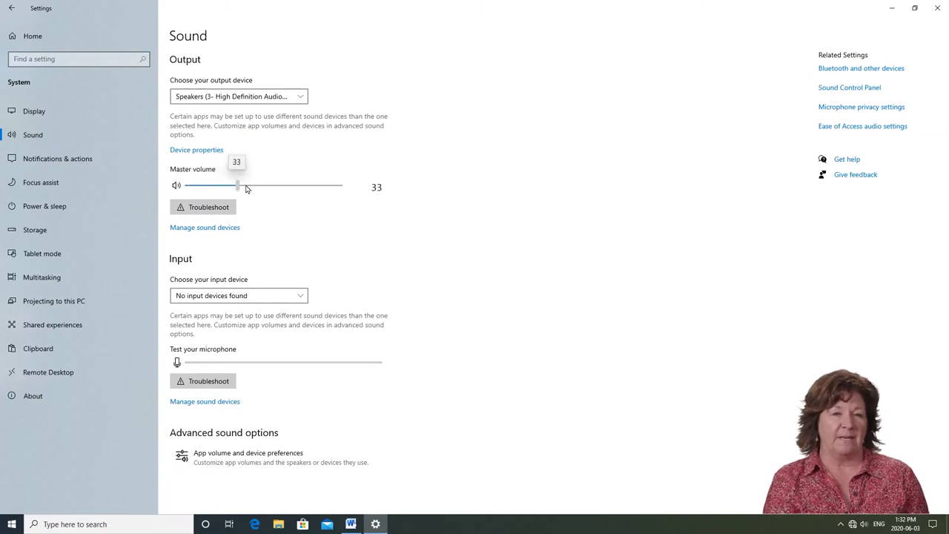
drag(247, 188, 347, 187)
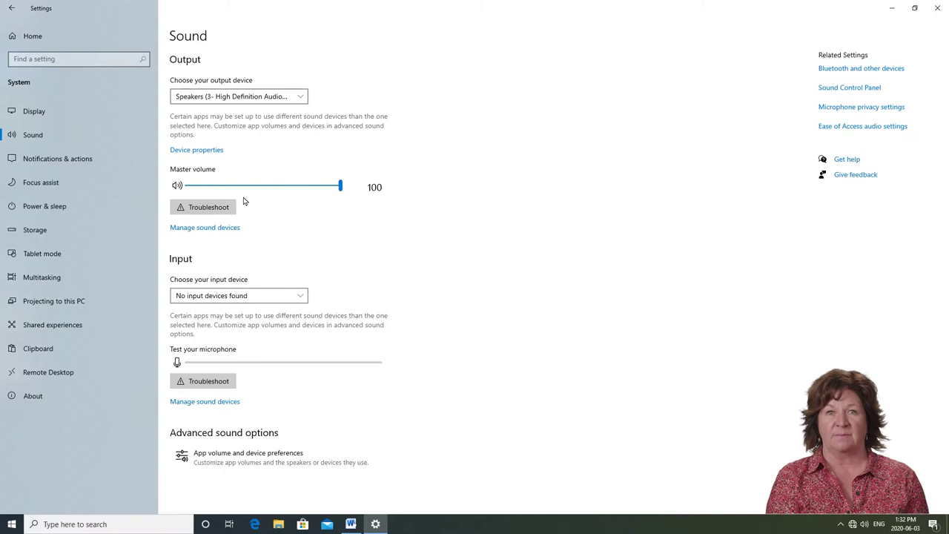
click(52, 205)
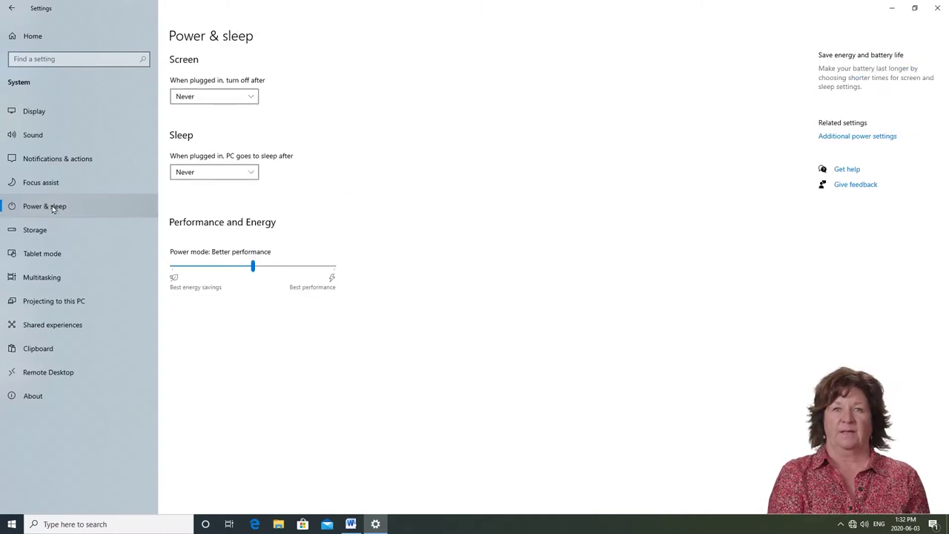
- Review the screen and sleep timeout choices, leaving both at Never
click(223, 97)
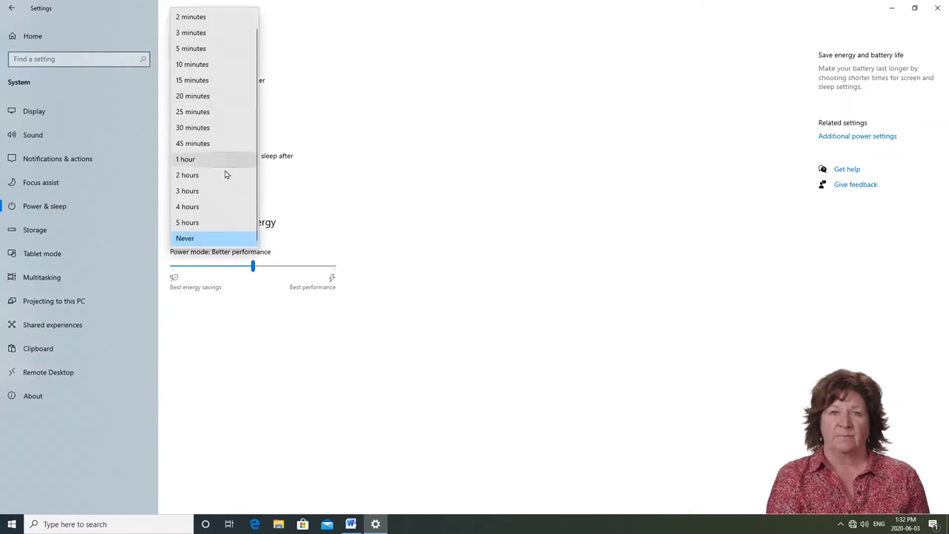
scroll(227, 169, up, 1)
scroll(203, 55, down, 1)
click(361, 96)
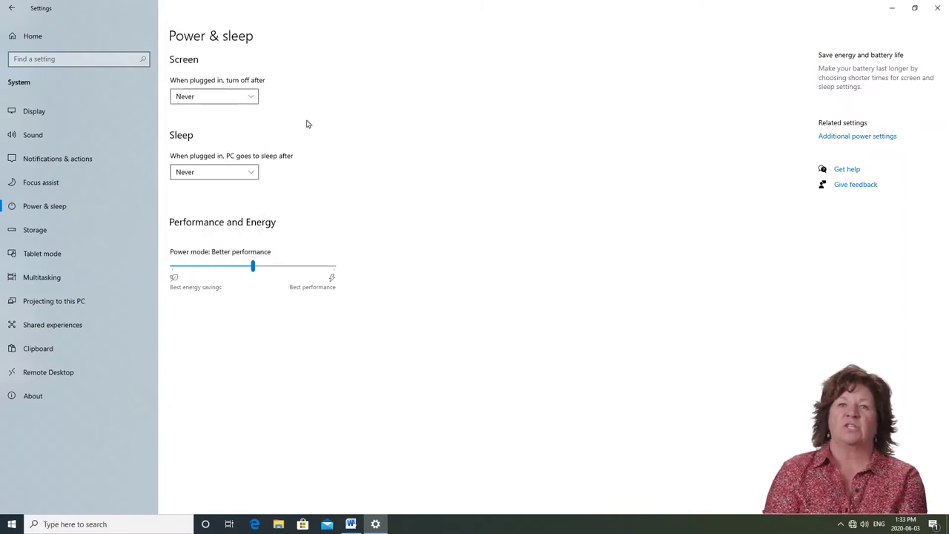
click(232, 173)
scroll(214, 89, up, 1)
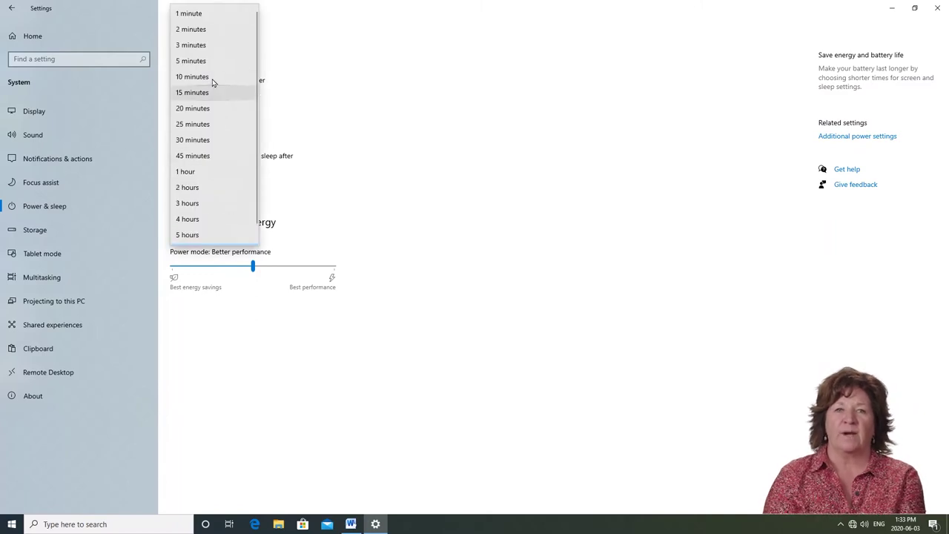
scroll(211, 83, down, 1)
click(404, 107)
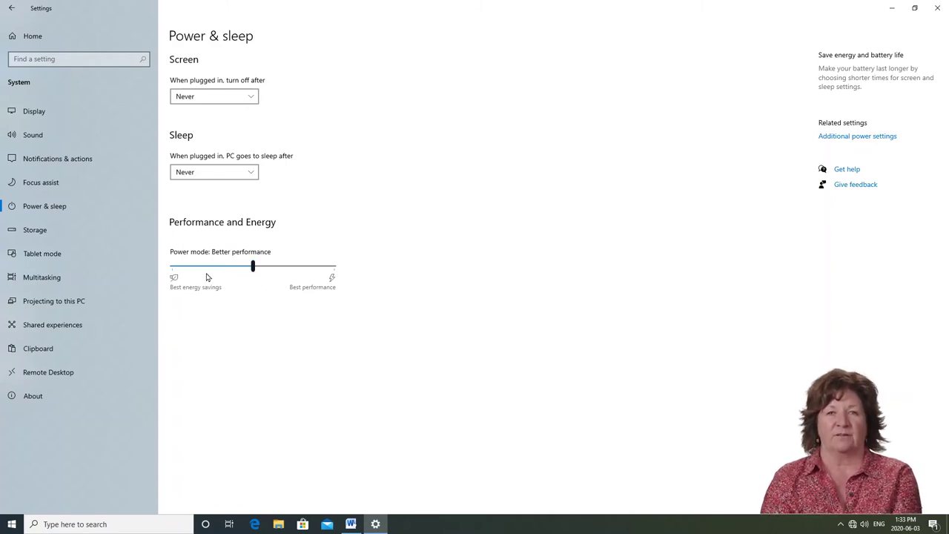
- Check Local Disk (C:) storage usage (265 GB free), then close Settings
click(82, 236)
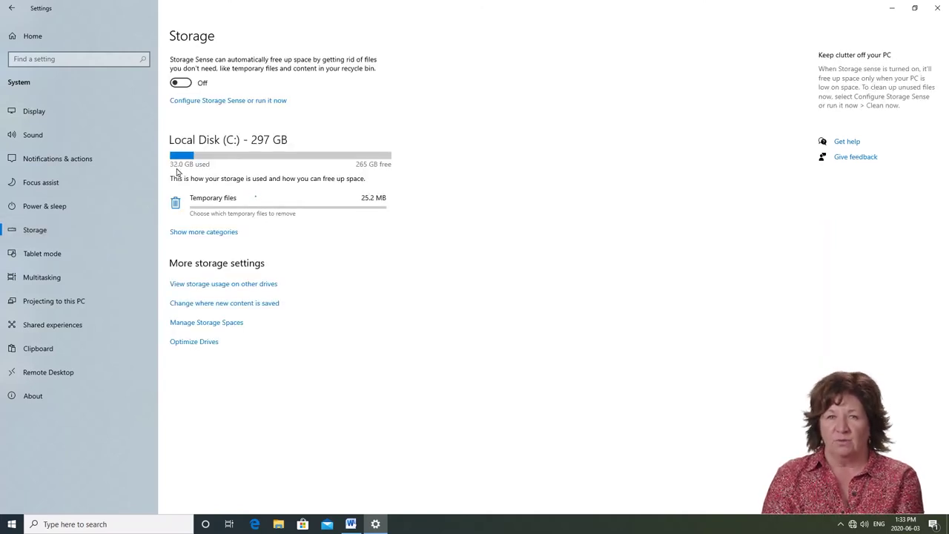
mouse_move(360, 169)
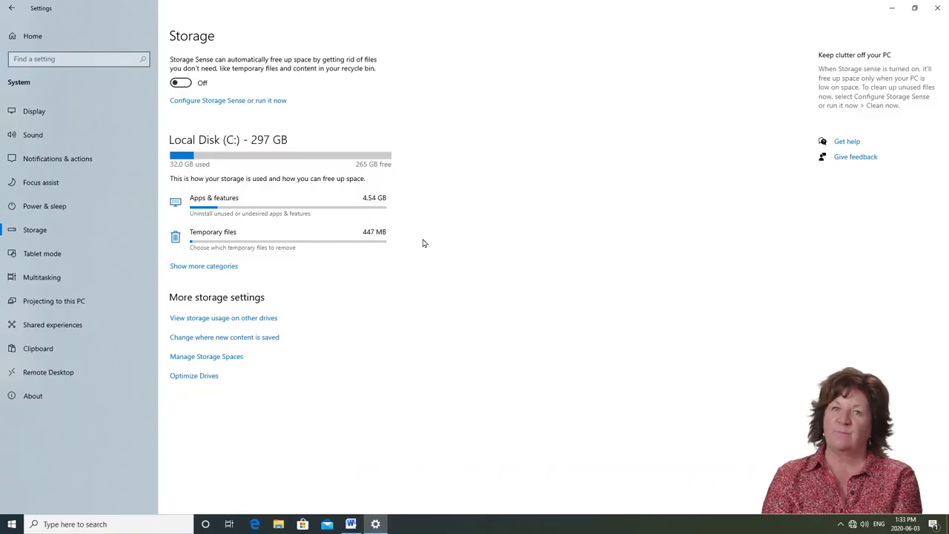
click(937, 9)
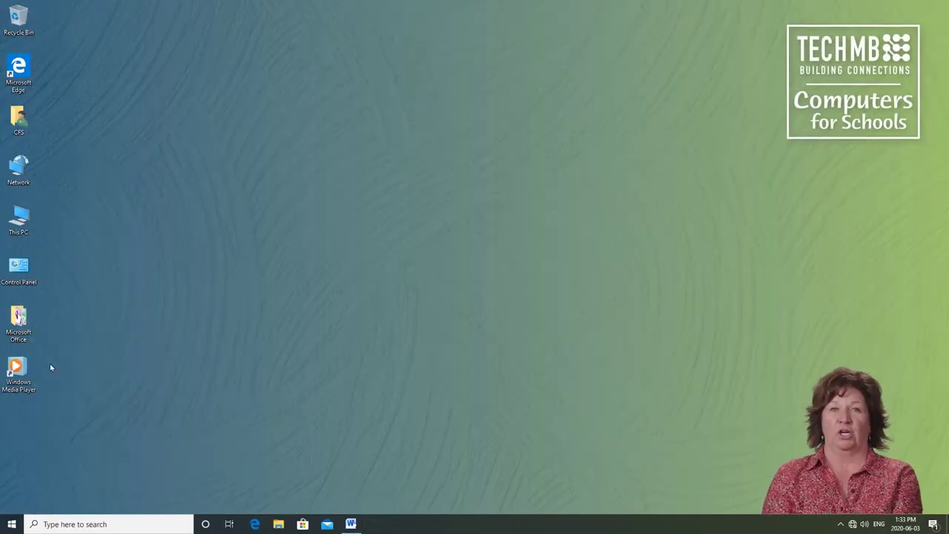
- Switch the desktop icons to Large icons
right_click(317, 249)
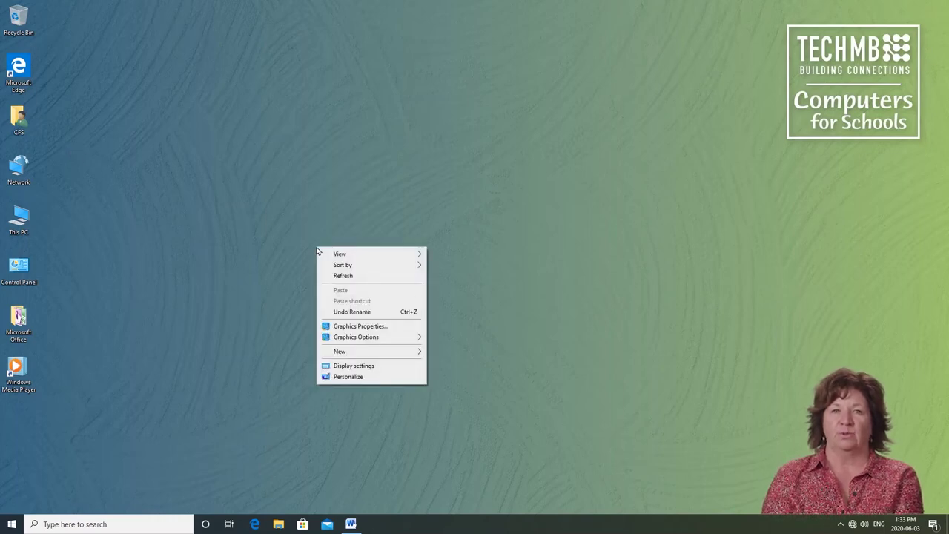
mouse_move(334, 256)
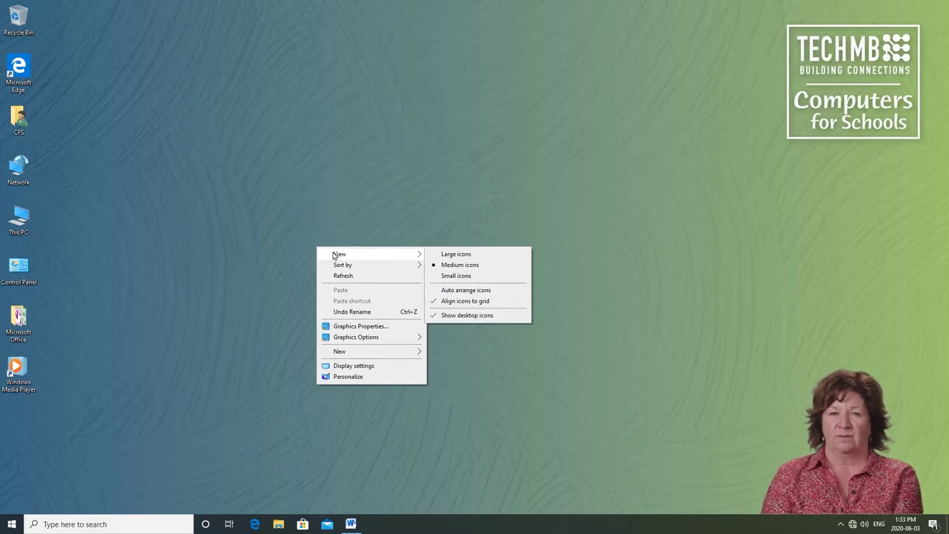
click(454, 255)
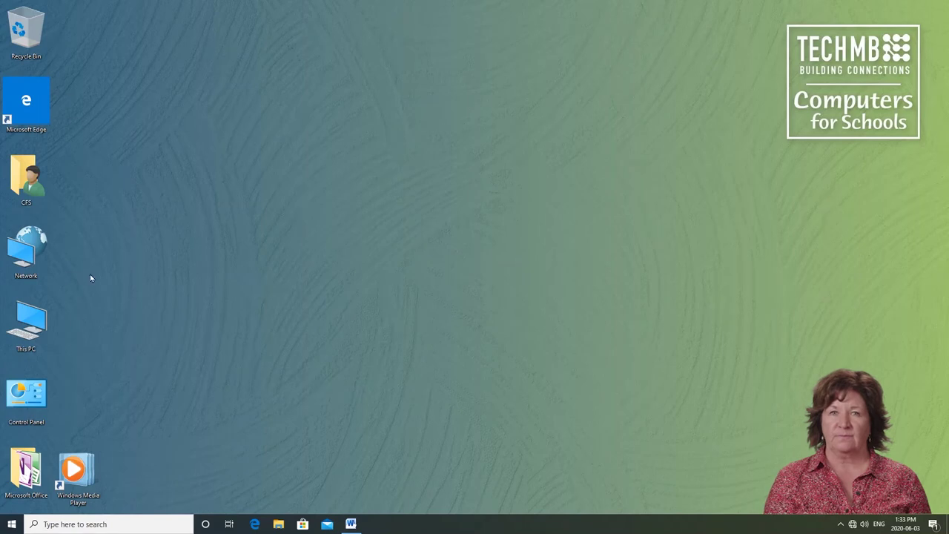
- Change the desktop icons back to Small icons
right_click(363, 198)
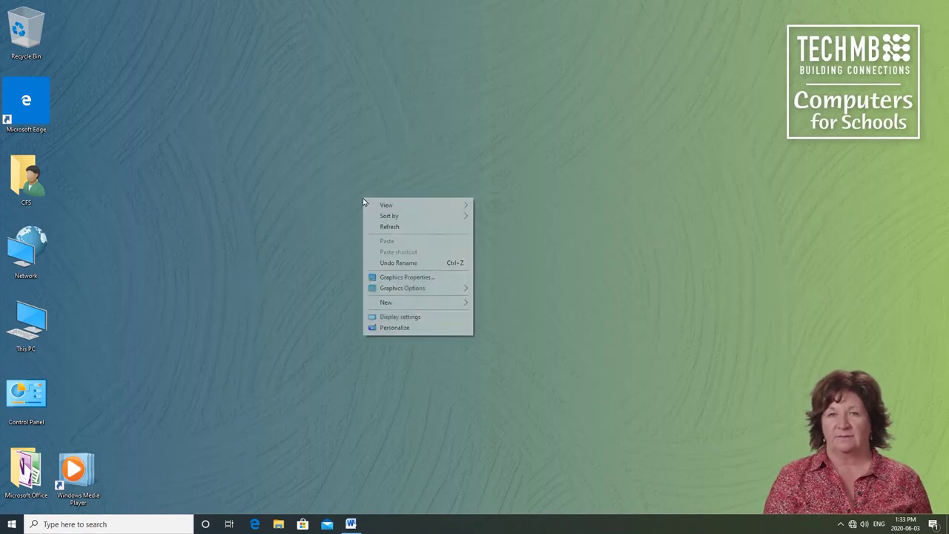
mouse_move(430, 205)
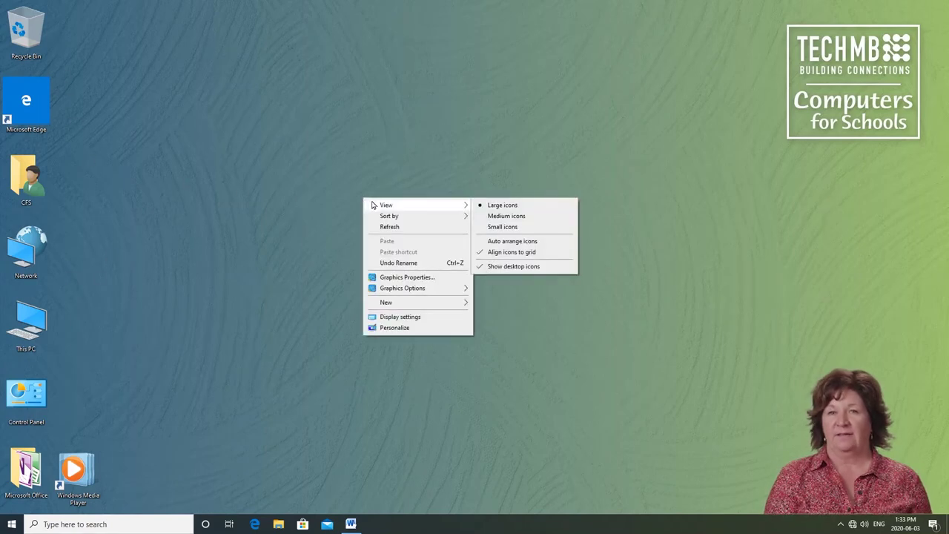
click(527, 224)
right_click(130, 133)
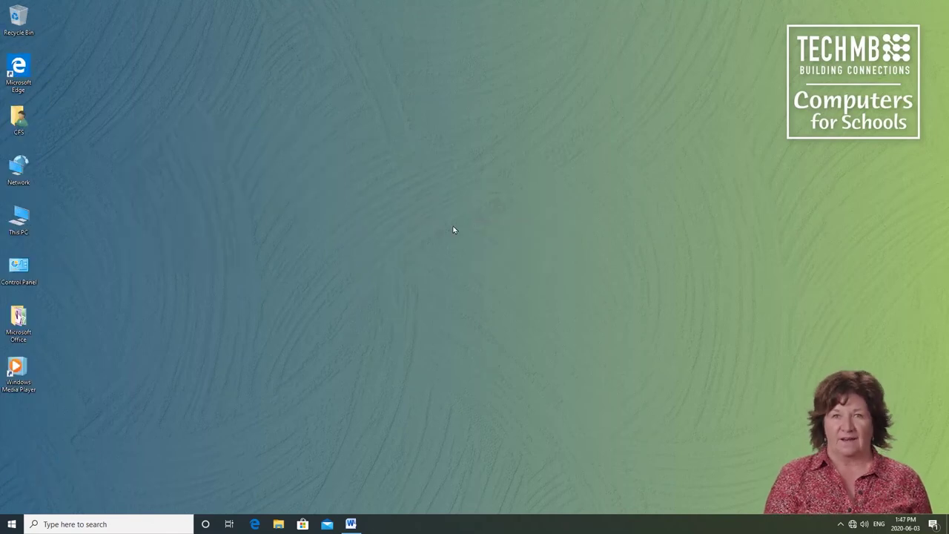
right_click(419, 221)
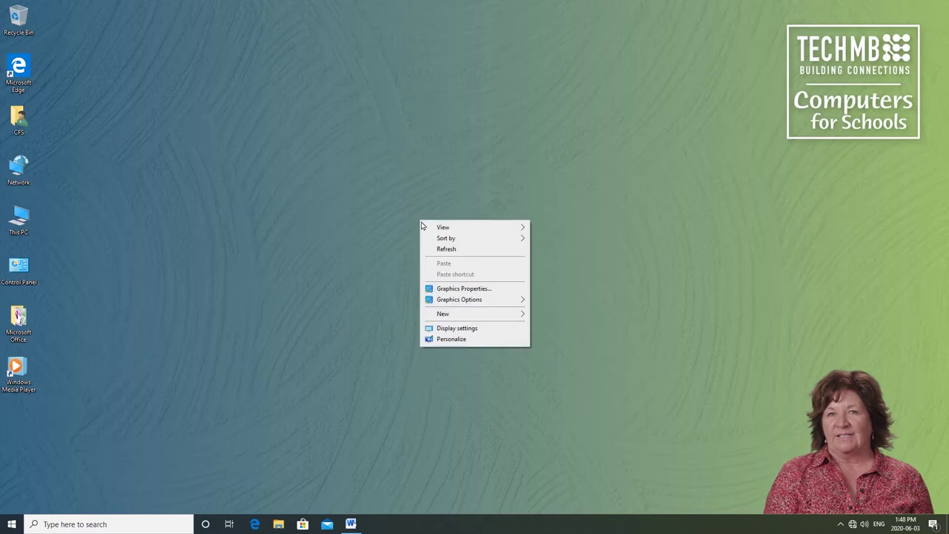
- Set the beach photo as the desktop background picture
click(451, 338)
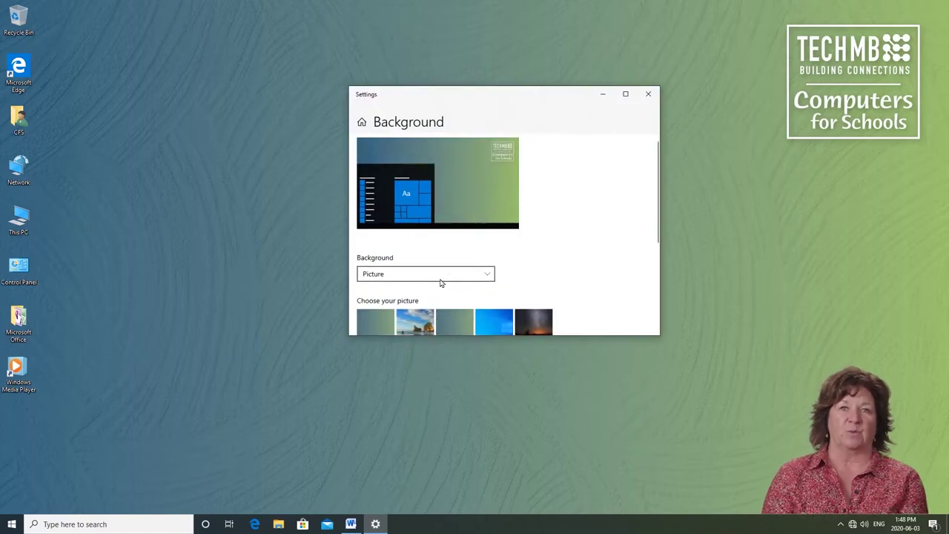
scroll(539, 280, down, 1)
scroll(539, 281, down, 2)
click(393, 202)
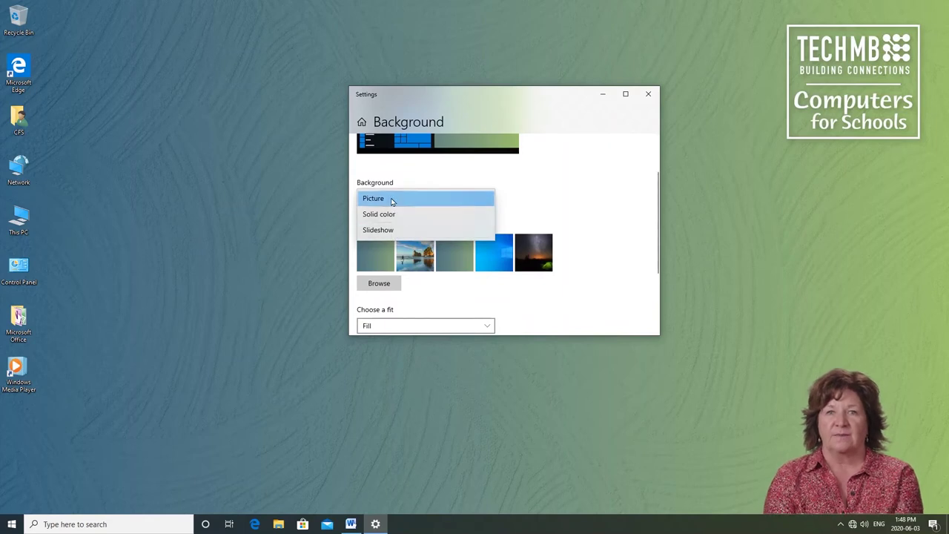
click(392, 200)
click(423, 258)
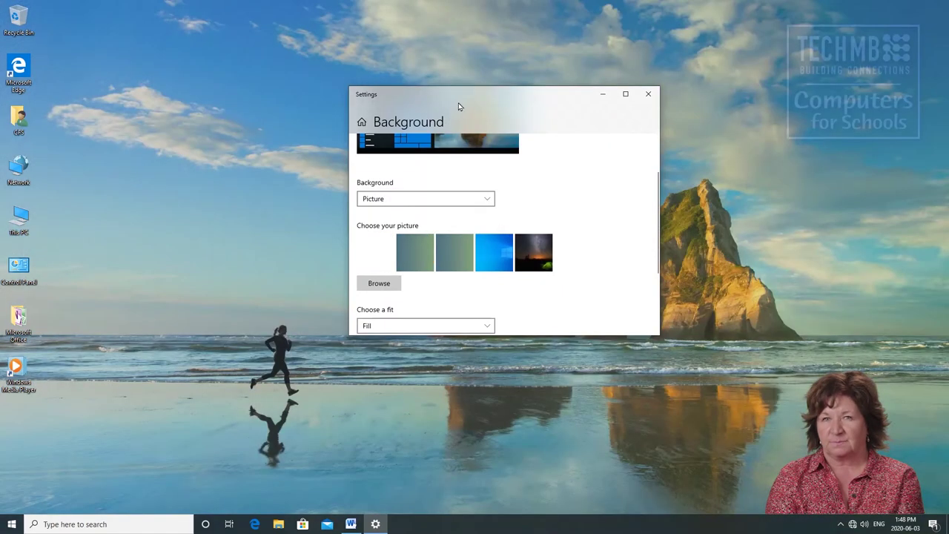
drag(457, 106, 676, 61)
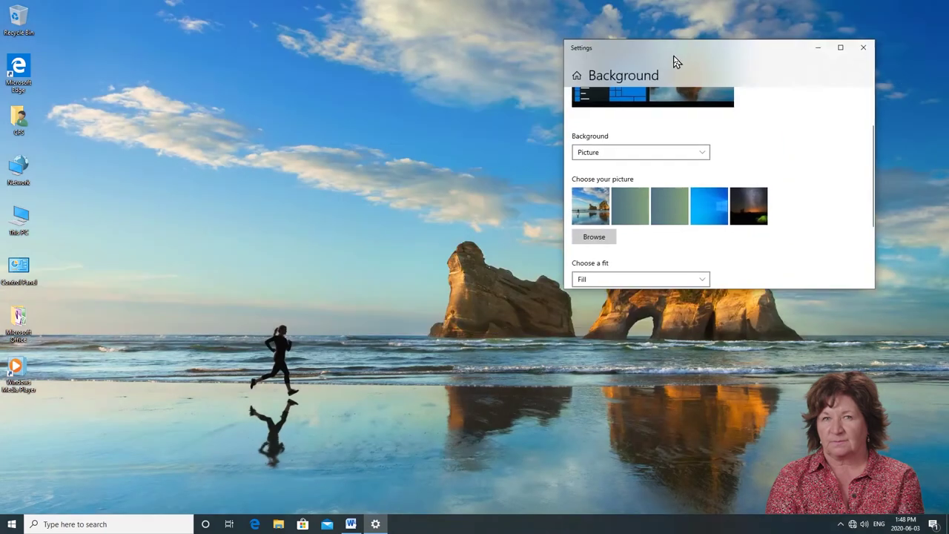
- Switch the background to a solid magenta colour
click(677, 152)
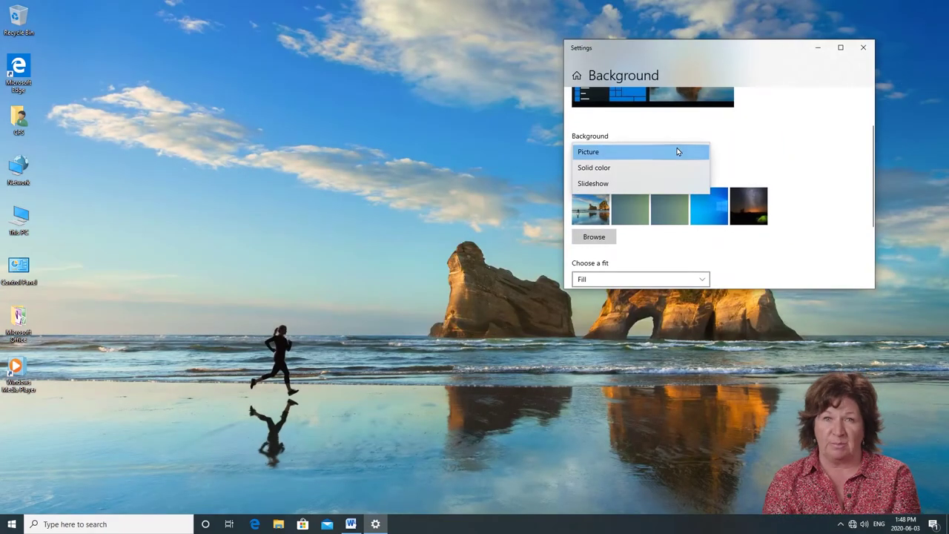
click(676, 168)
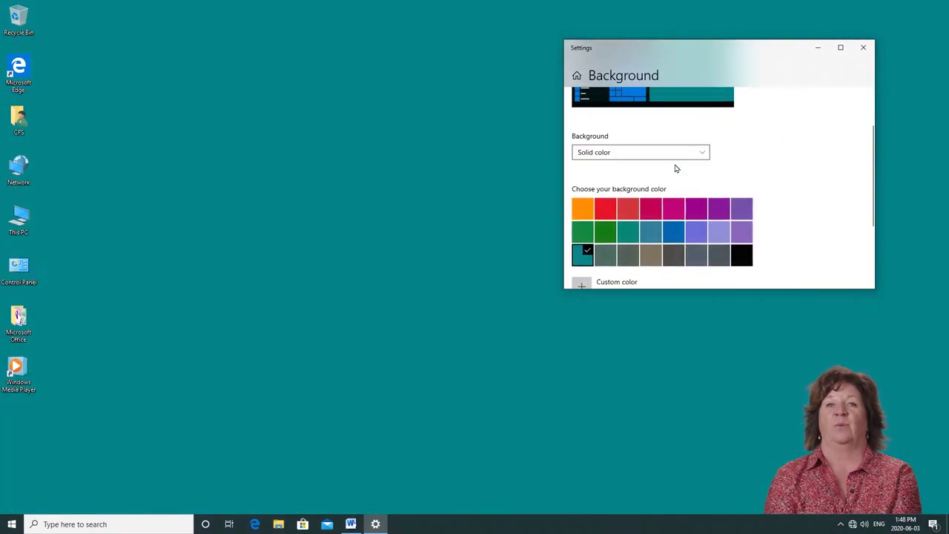
click(671, 211)
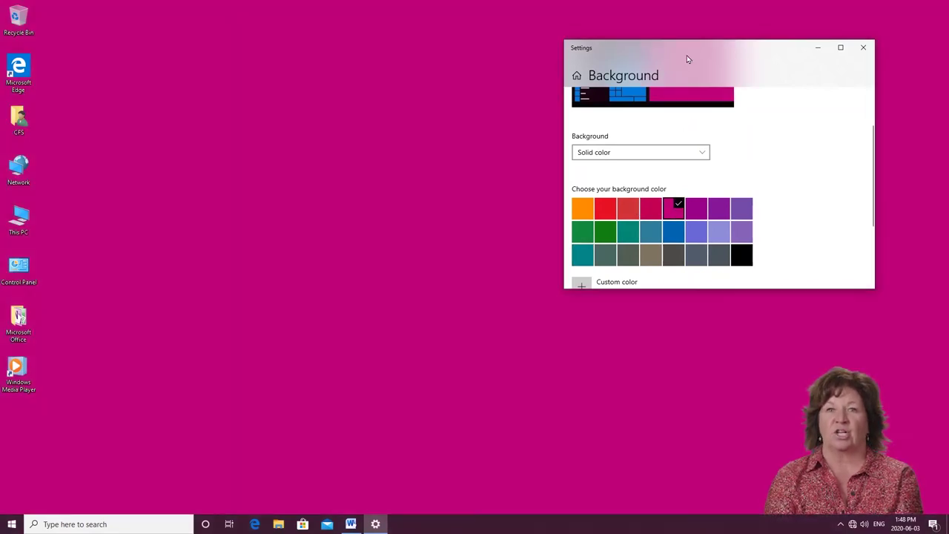
drag(688, 58, 704, 170)
- Restore the original gradient wallpaper picture and close Settings
click(700, 259)
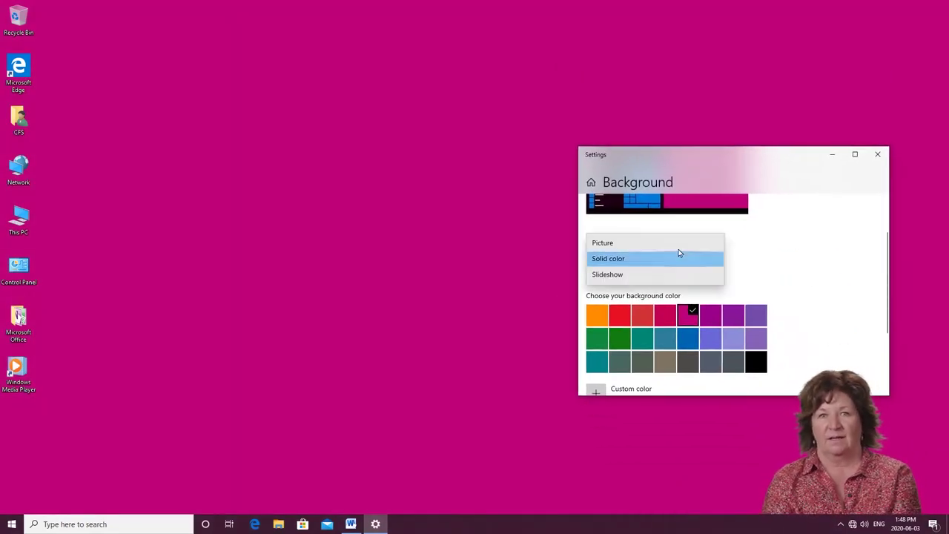
click(677, 246)
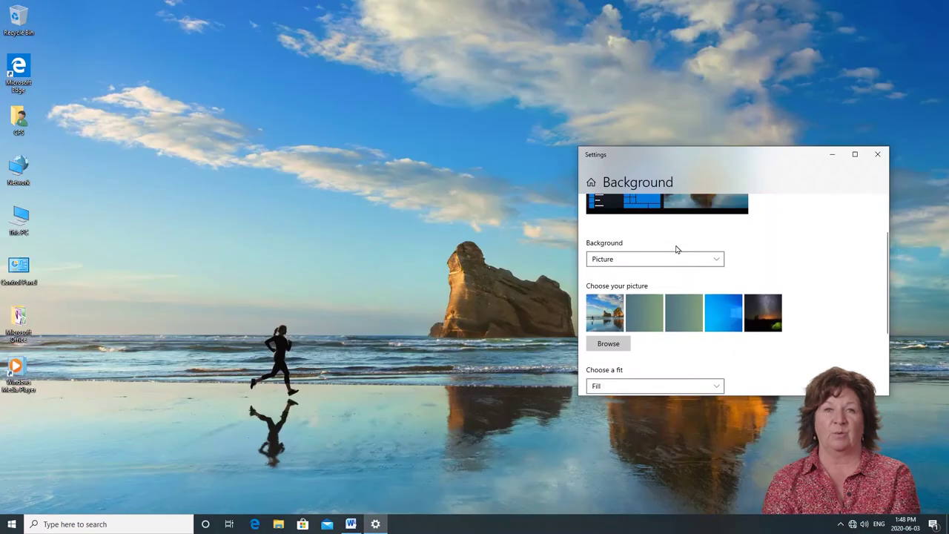
click(646, 317)
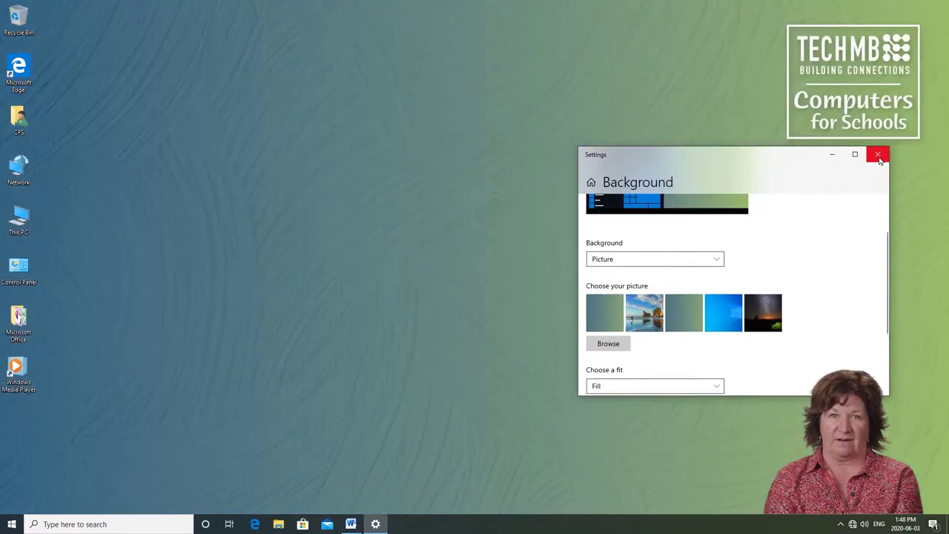
click(879, 155)
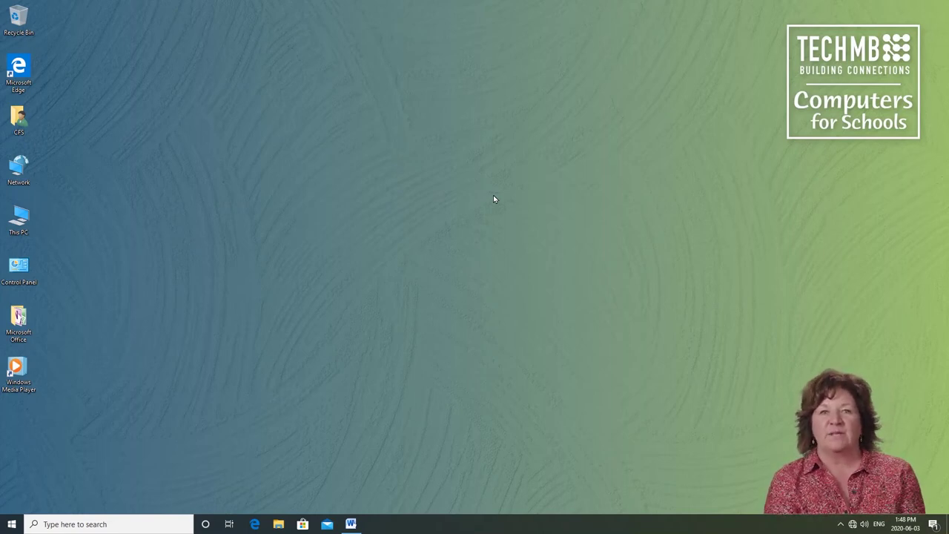
double_click(22, 216)
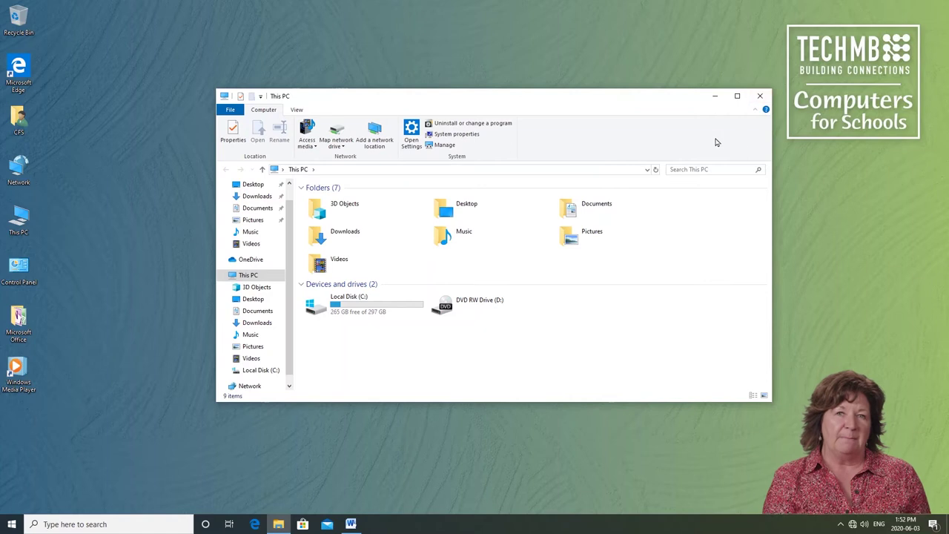
- Minimize, restore, maximize and restore down the This PC window, then resize it by its corner
click(716, 97)
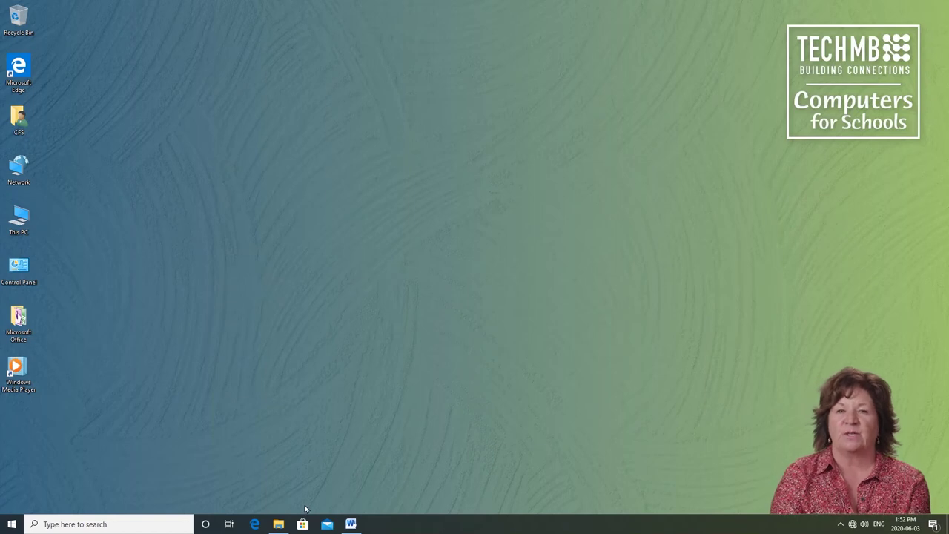
click(282, 524)
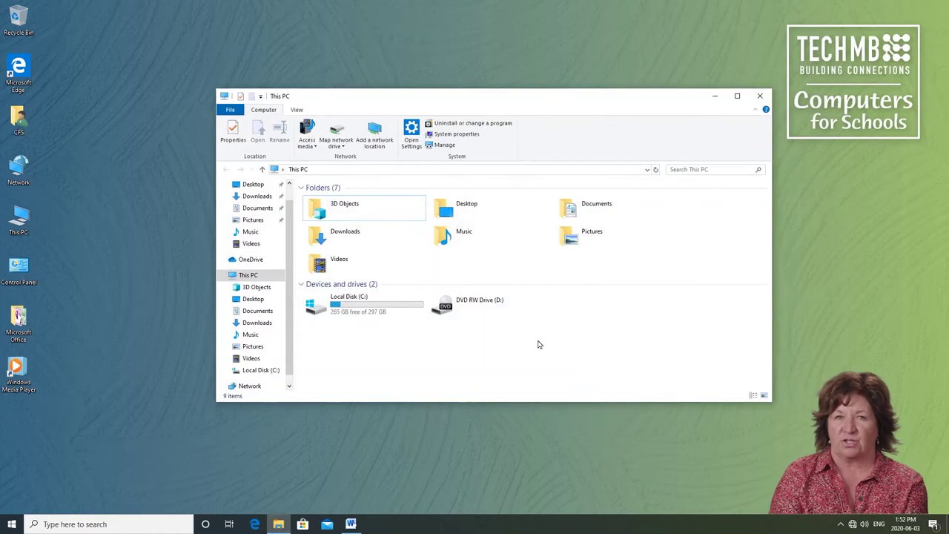
click(736, 102)
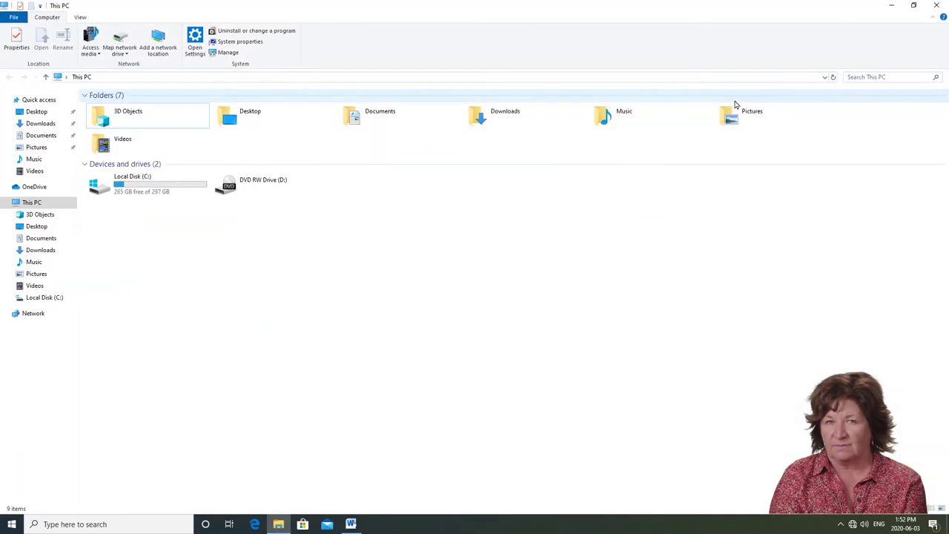
click(914, 7)
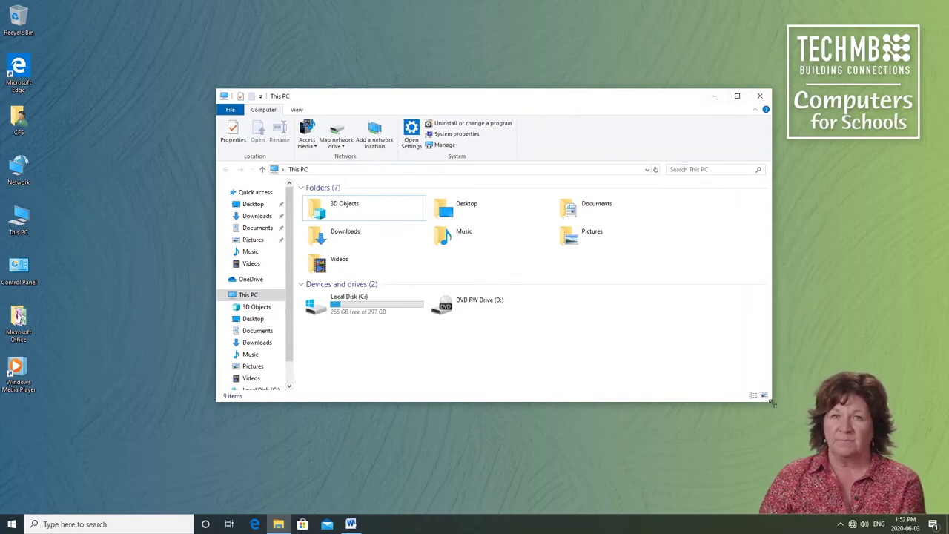
drag(771, 403, 837, 413)
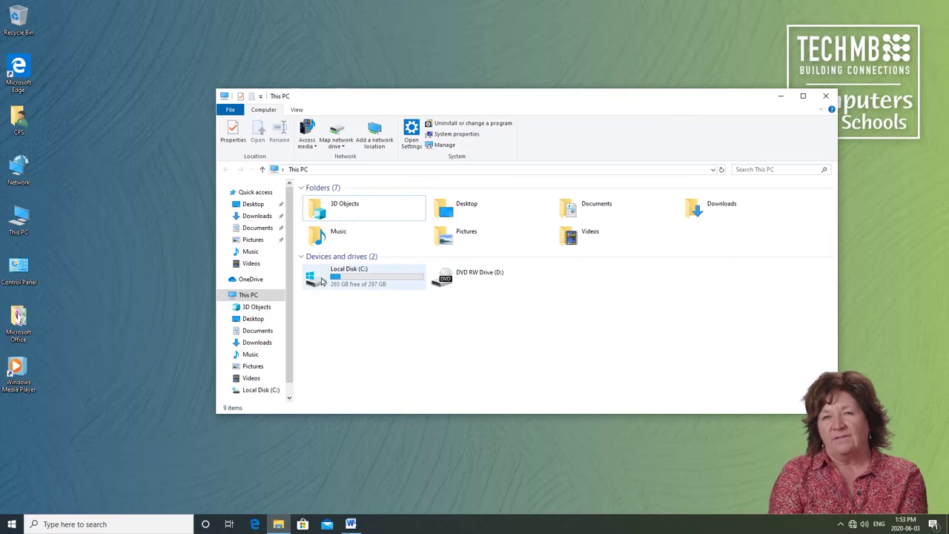
- View Local Disk (C:)'s free-space tooltip, then maximize the This PC window
mouse_move(321, 280)
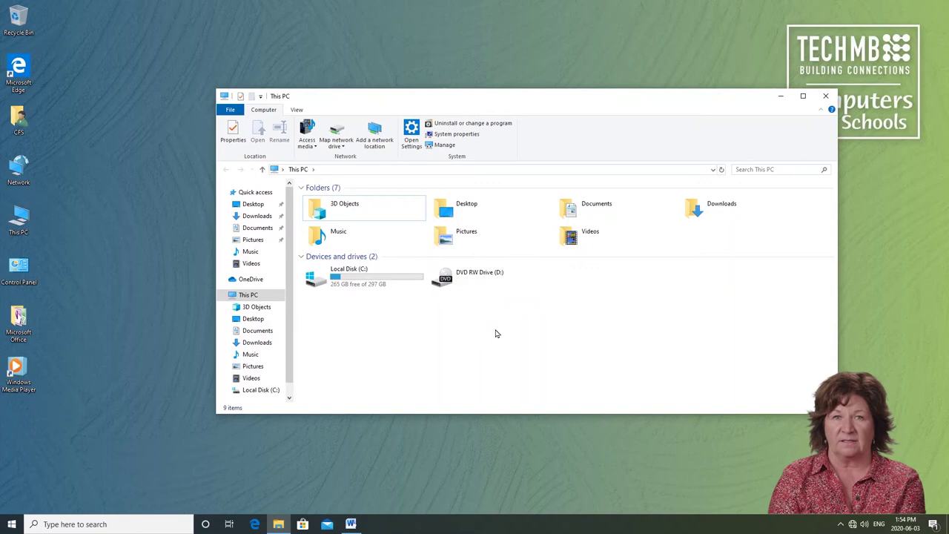
click(803, 95)
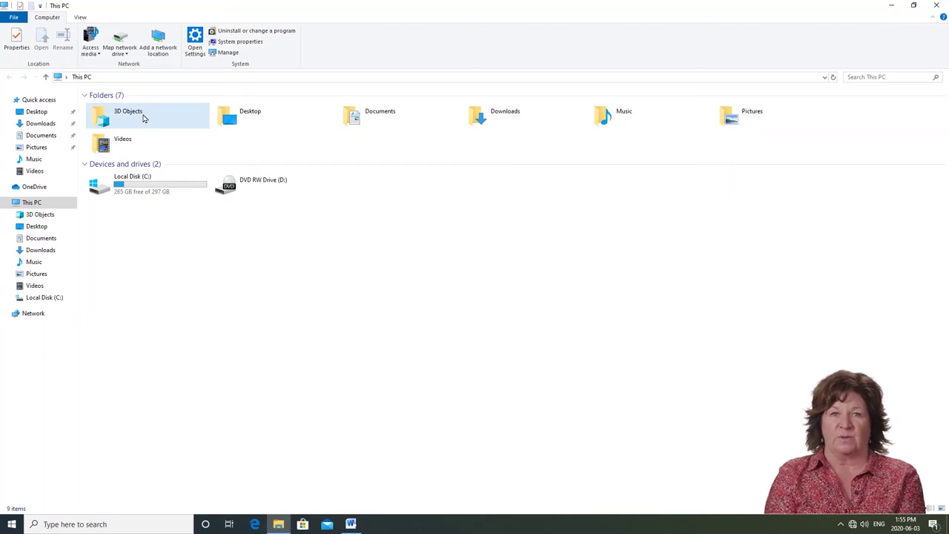
double_click(144, 118)
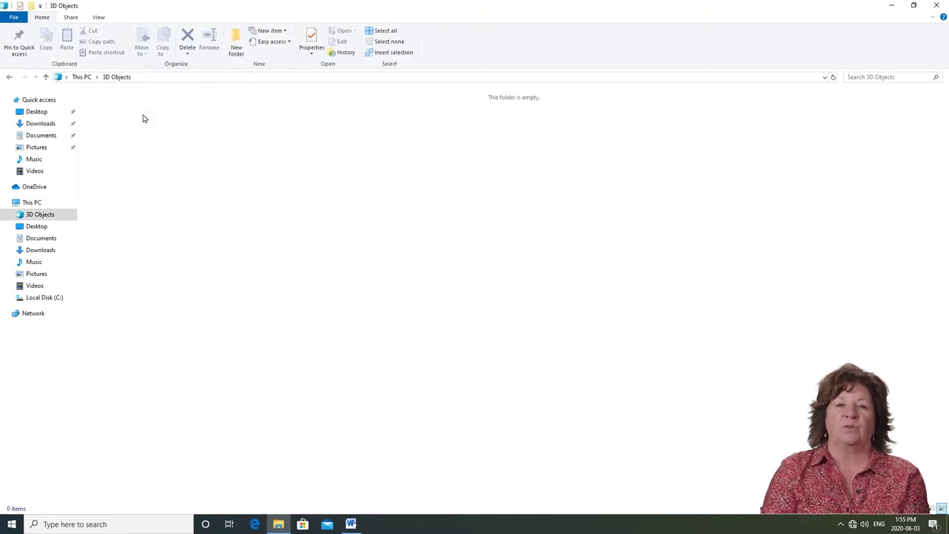
click(9, 76)
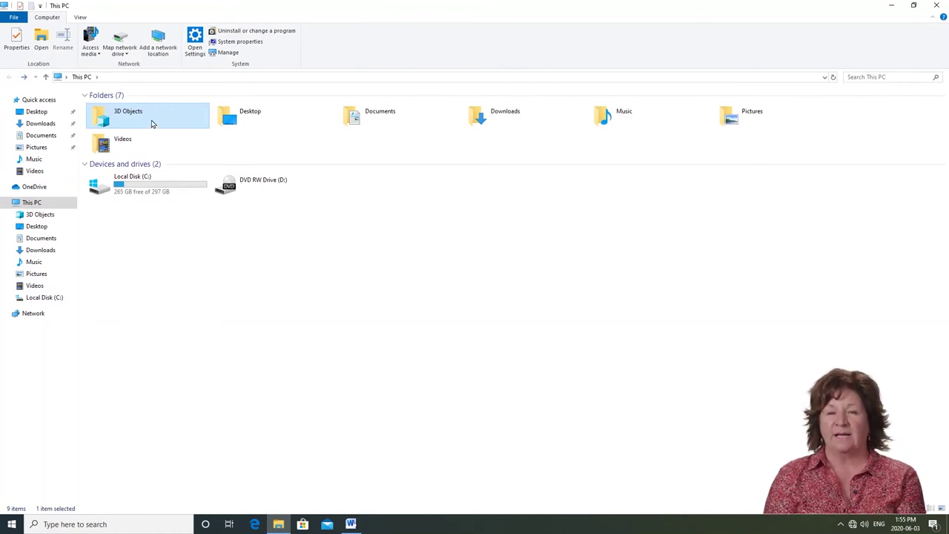
click(247, 122)
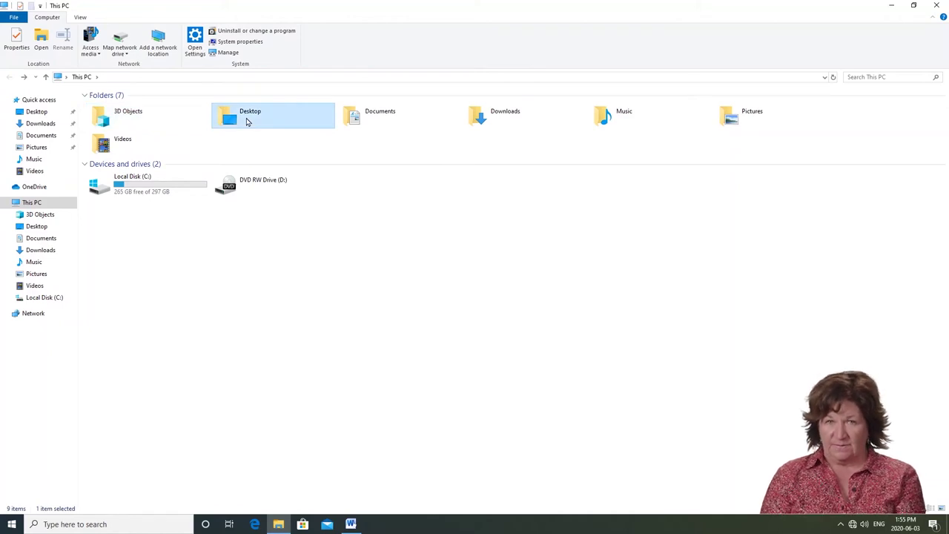
double_click(247, 121)
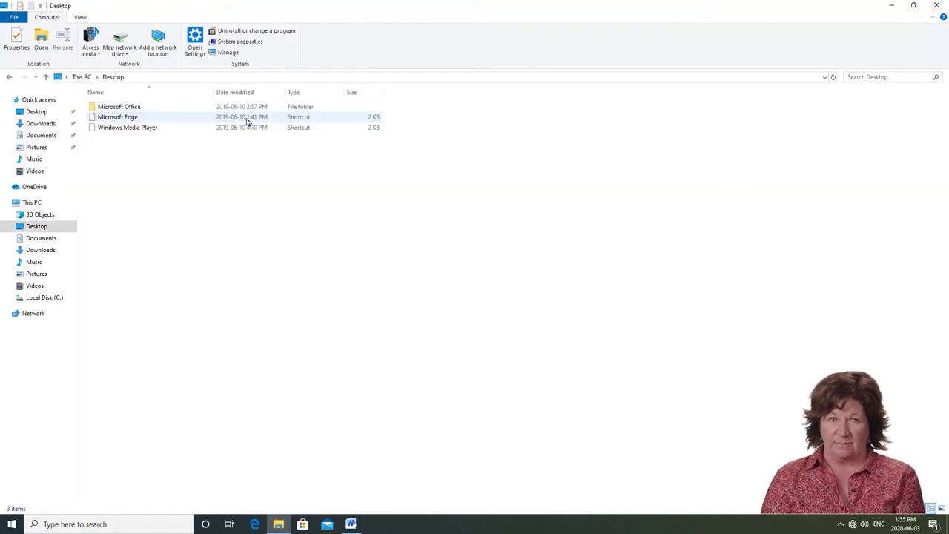
click(9, 77)
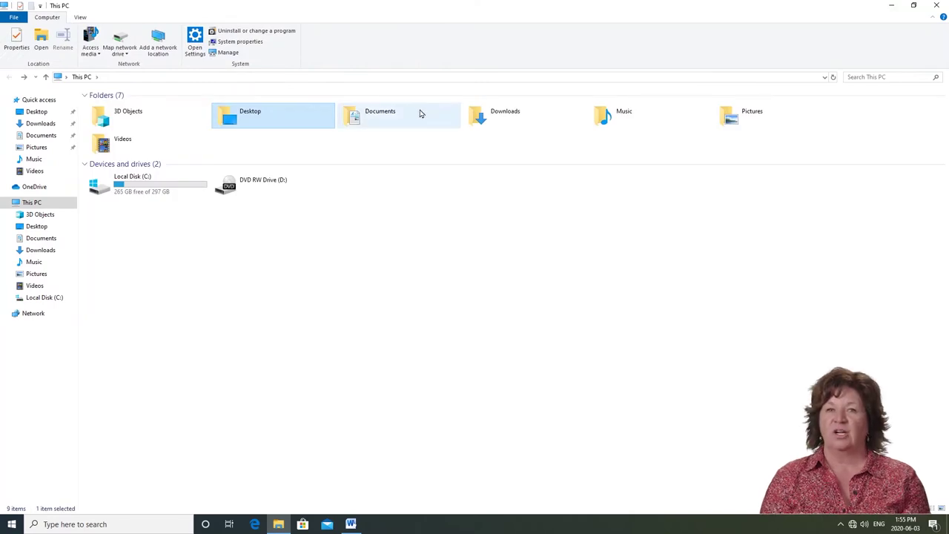
double_click(403, 116)
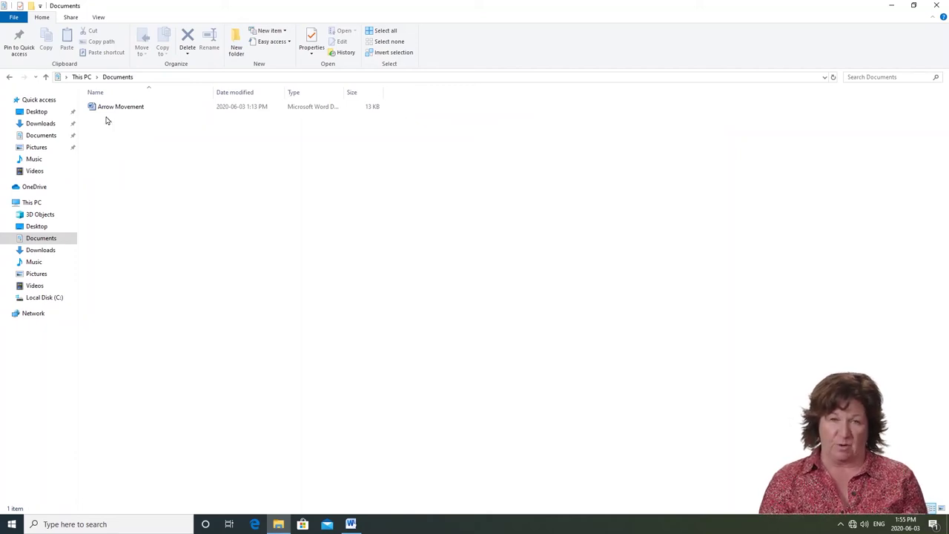
click(10, 79)
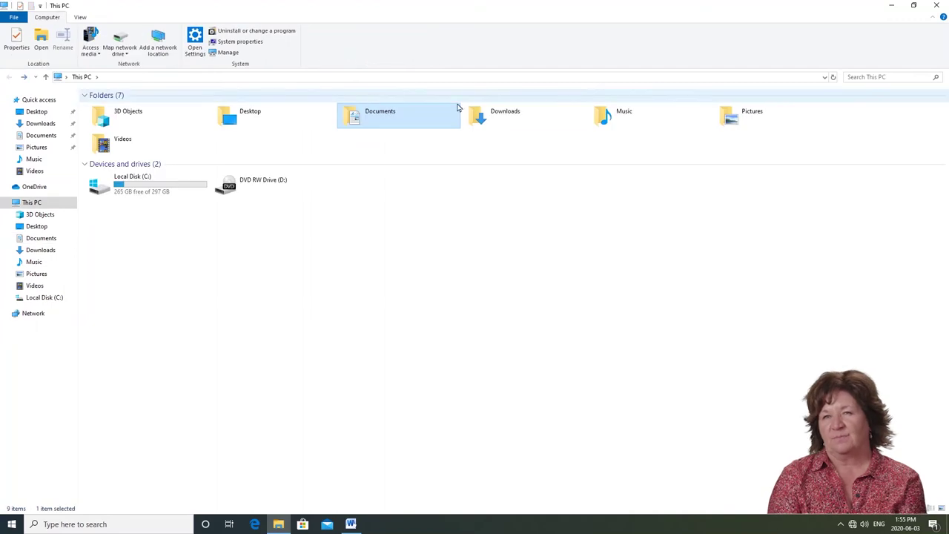
click(510, 124)
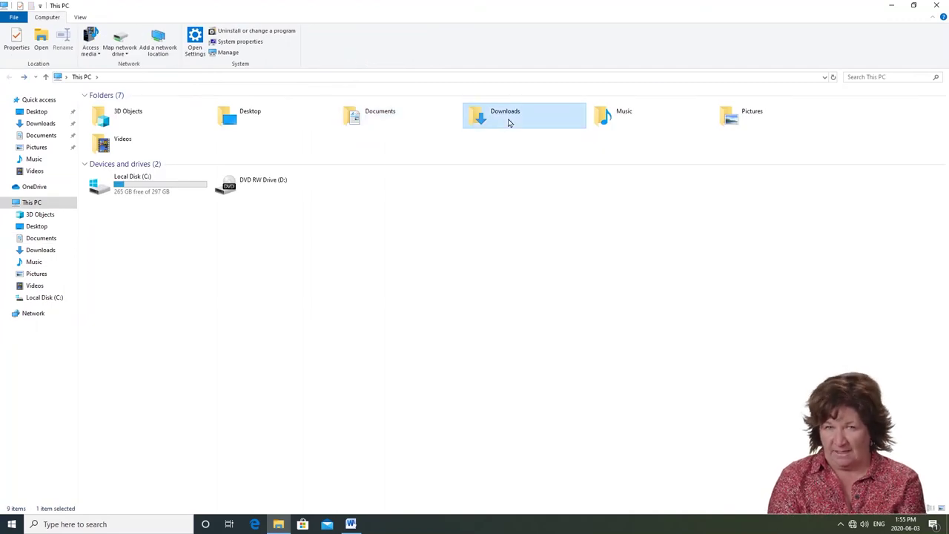
double_click(510, 123)
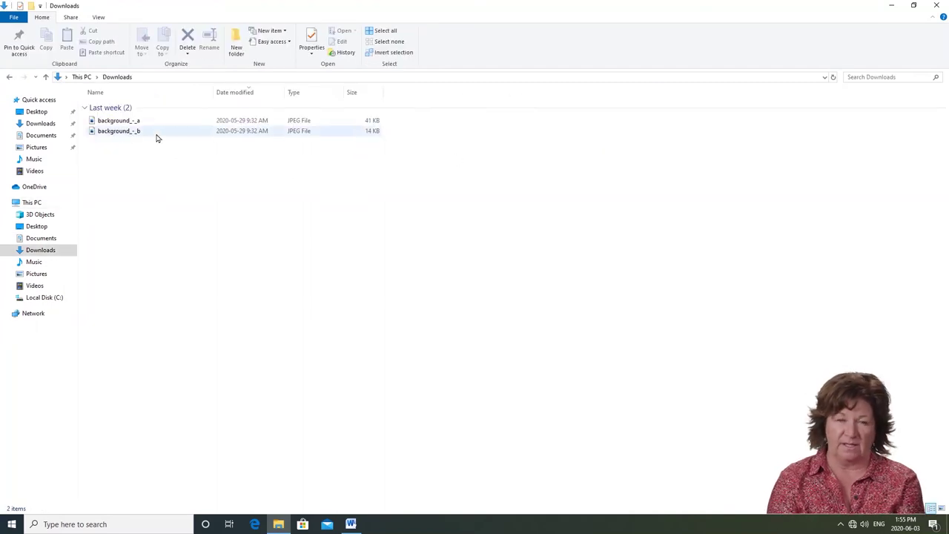
click(10, 79)
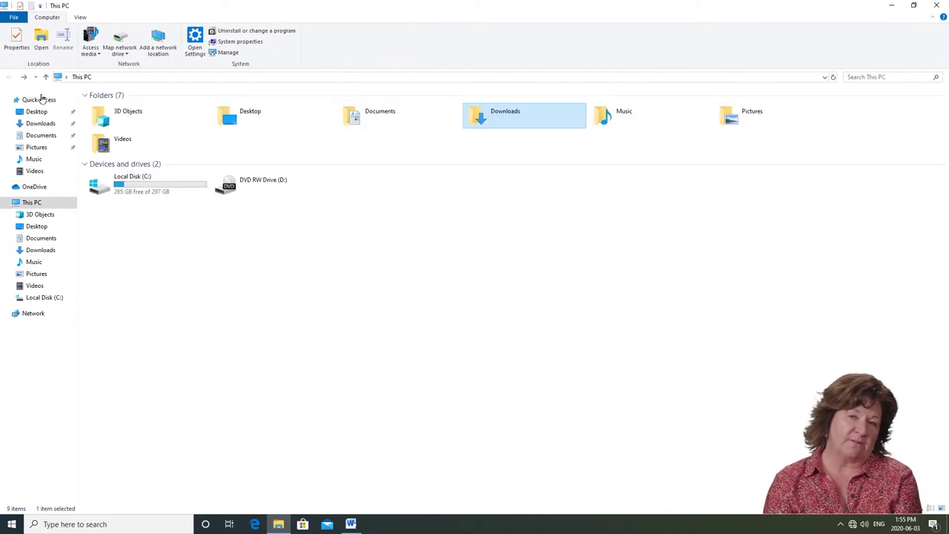
double_click(637, 122)
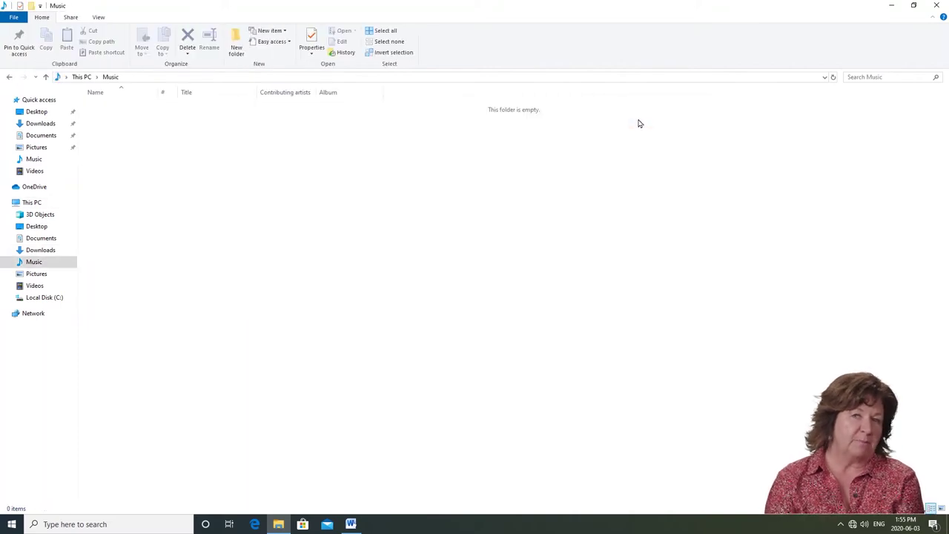
click(11, 79)
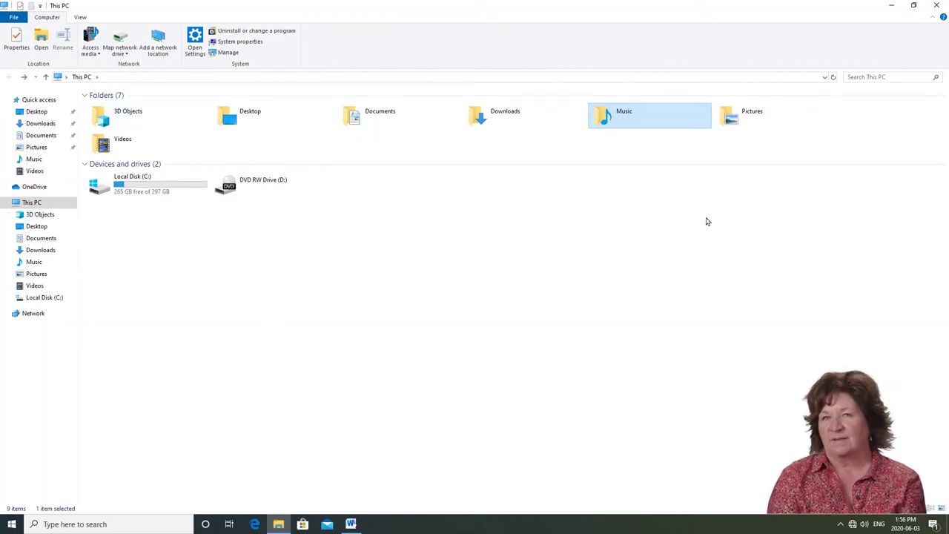
double_click(746, 117)
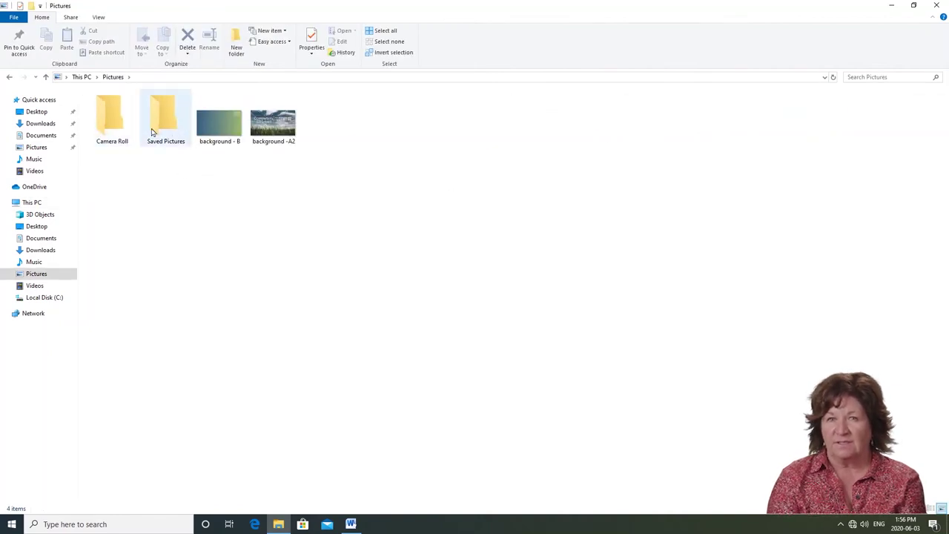
mouse_move(272, 138)
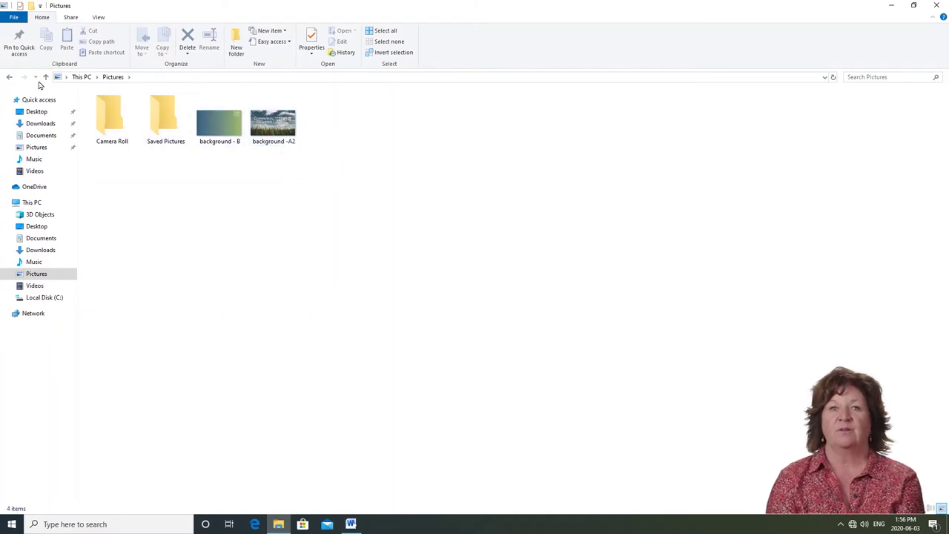
click(8, 78)
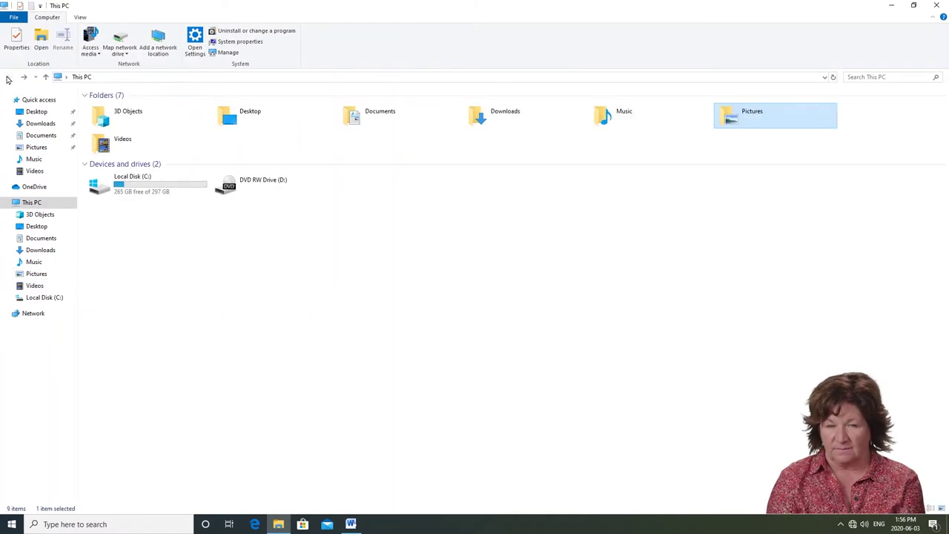
double_click(111, 143)
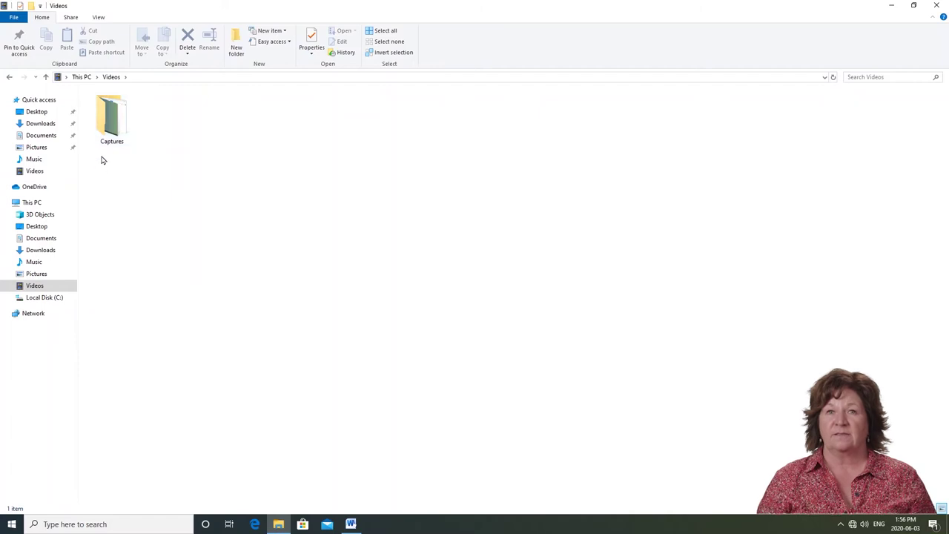
click(8, 79)
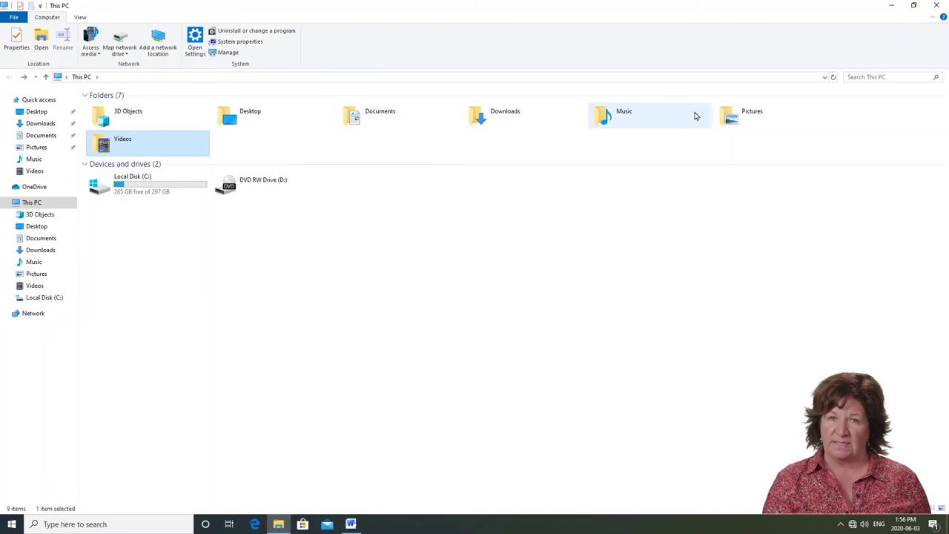
click(674, 249)
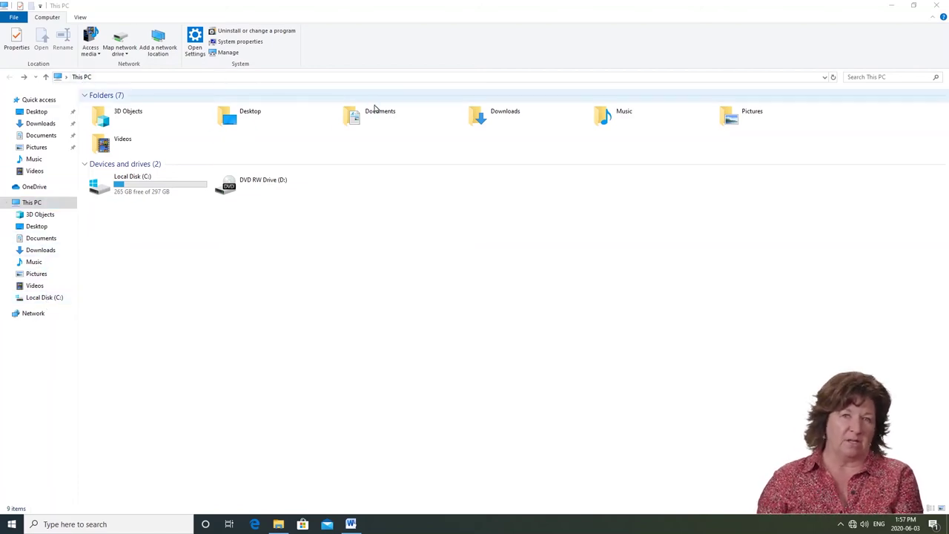
- Open Documents to see Arrow Movement and Word Document, then close File Explorer
double_click(401, 116)
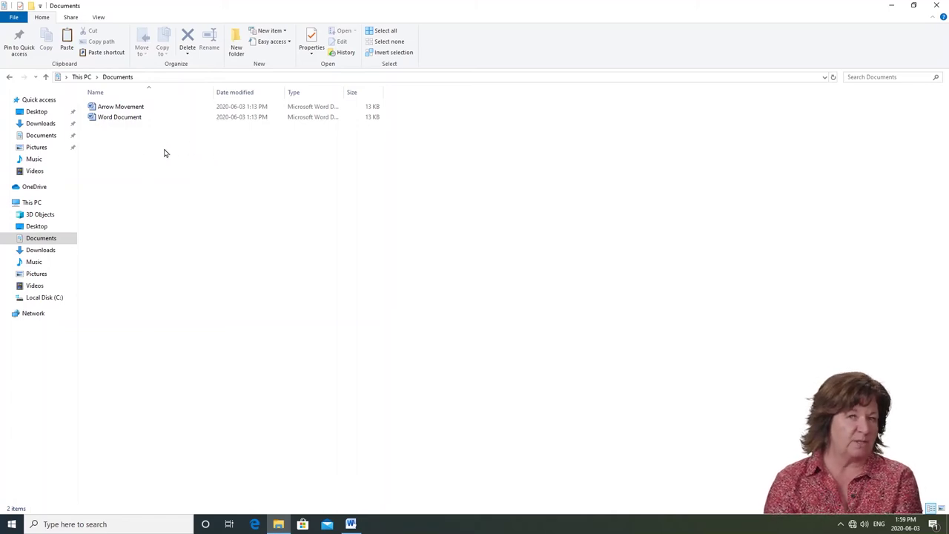
click(938, 5)
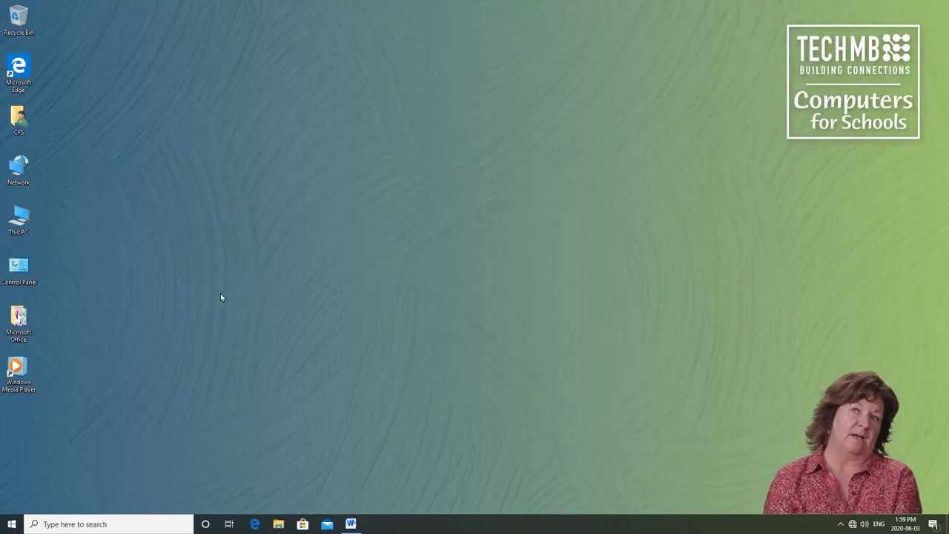
click(279, 524)
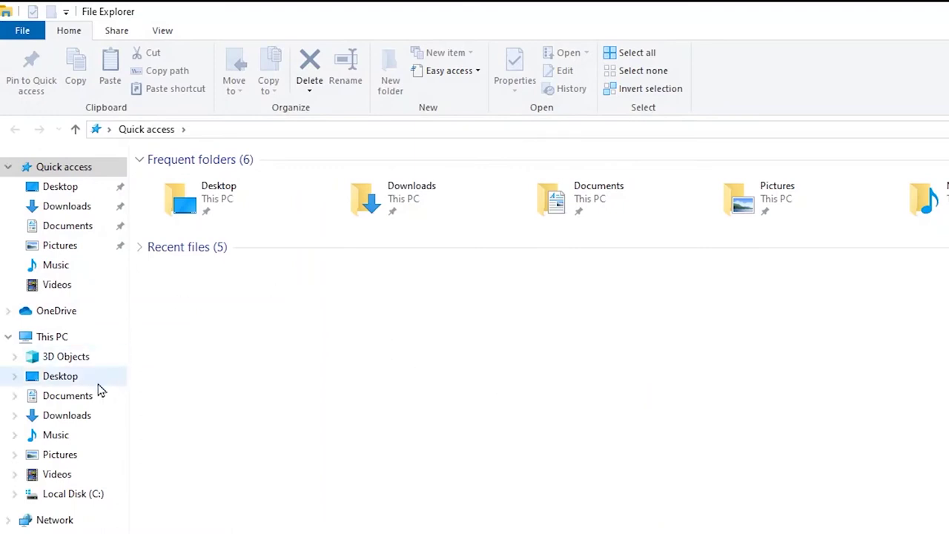
click(74, 396)
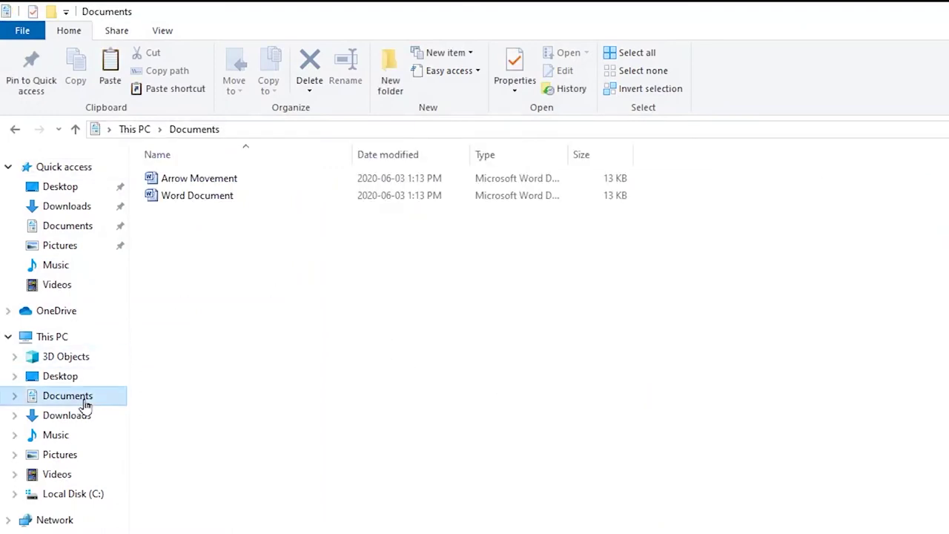
click(232, 180)
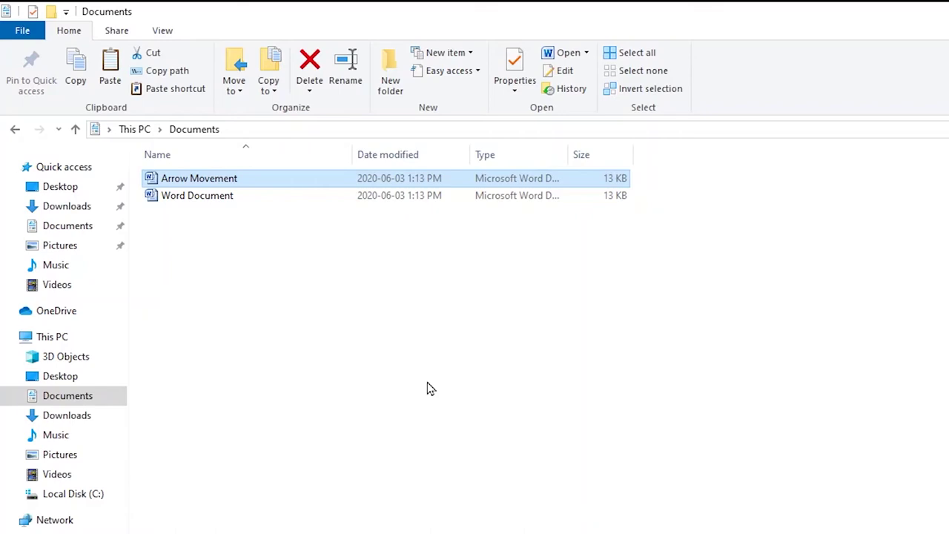
- Open the Arrow Movement document in Word, then close Word again
double_click(245, 183)
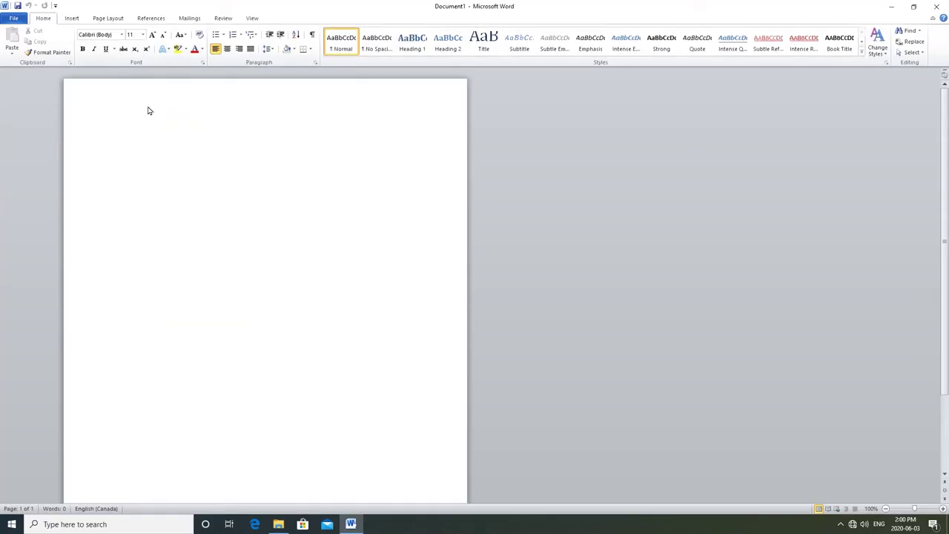
click(936, 8)
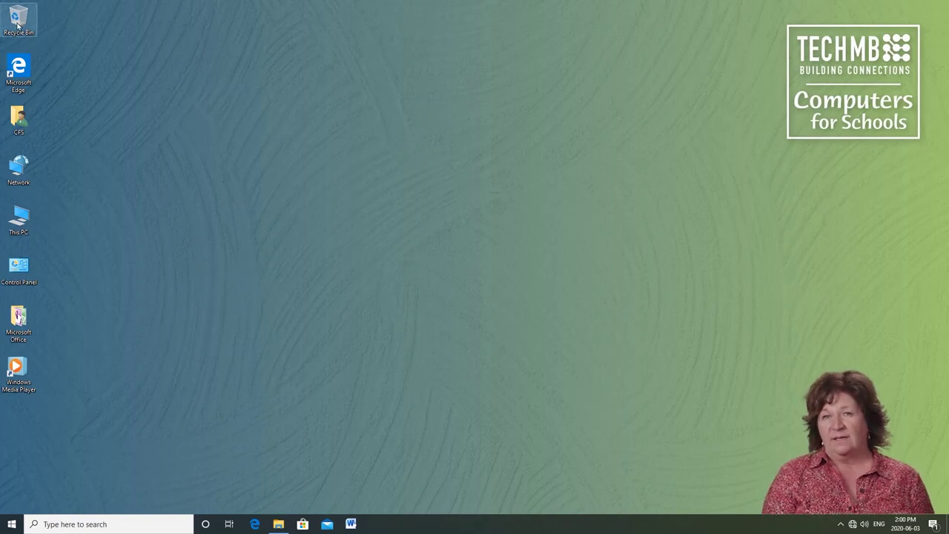
- Delete the Arrow Movement file from Documents, then minimize File Explorer
click(278, 524)
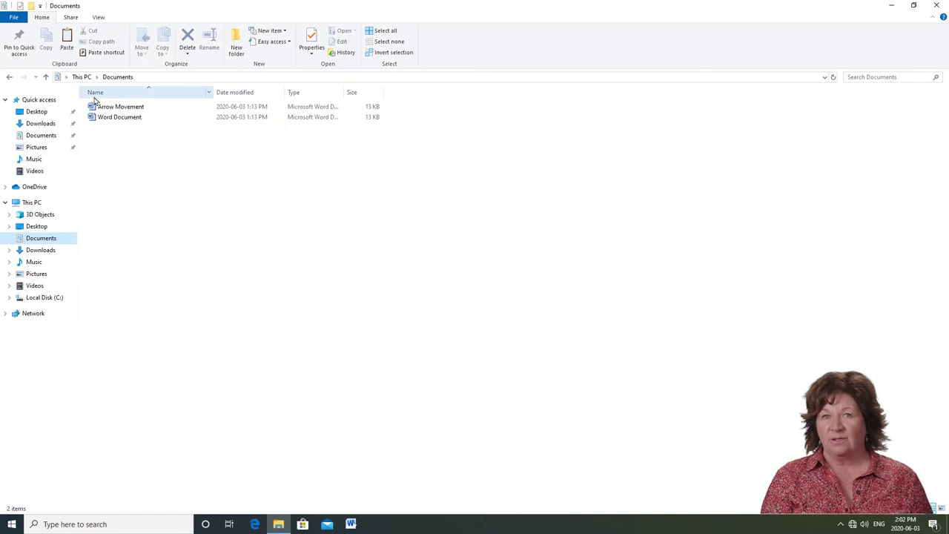
click(166, 109)
key(Delete)
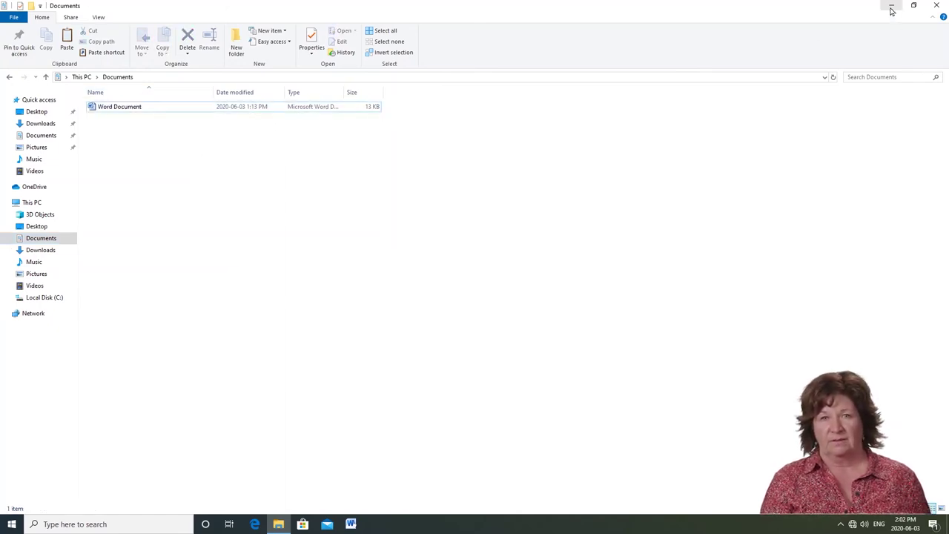
click(891, 6)
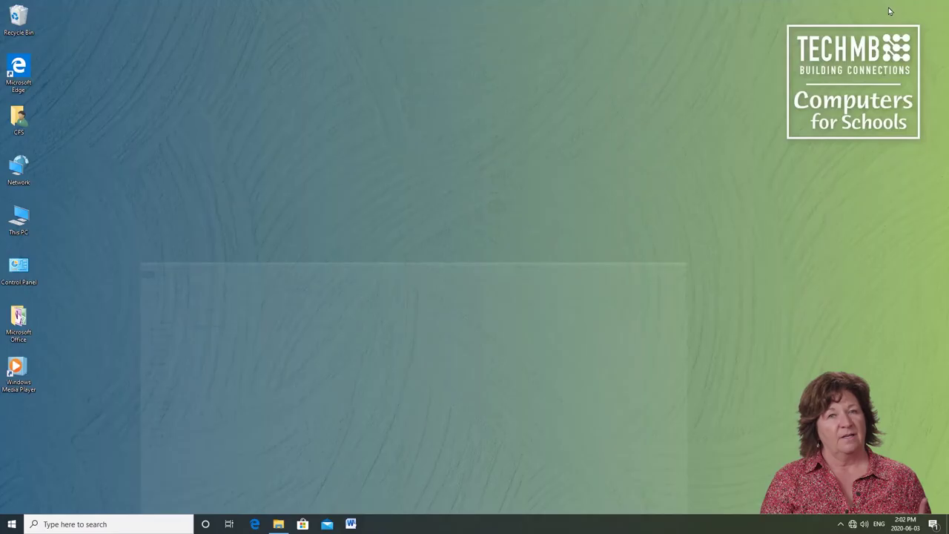
- Open the desktop Recycle Bin and bring up the context menu for its contents
double_click(18, 19)
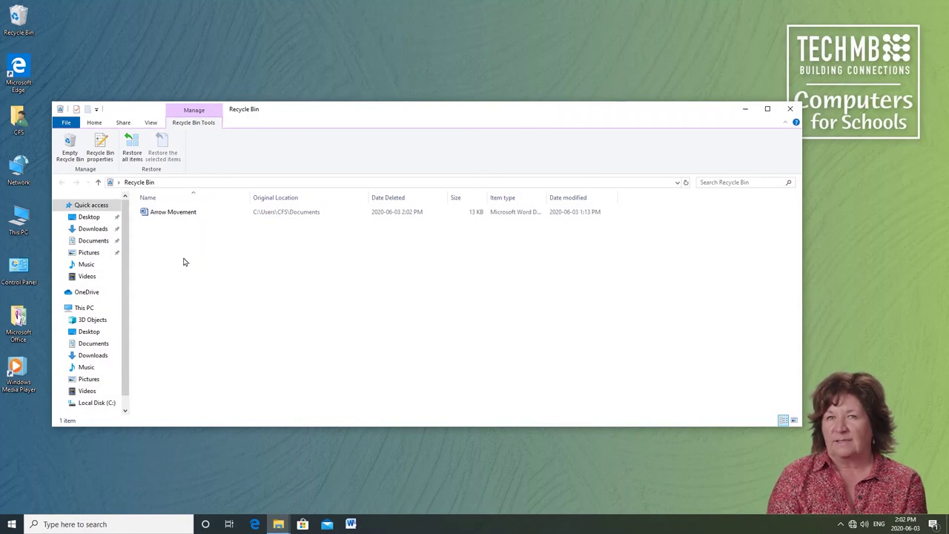
right_click(185, 262)
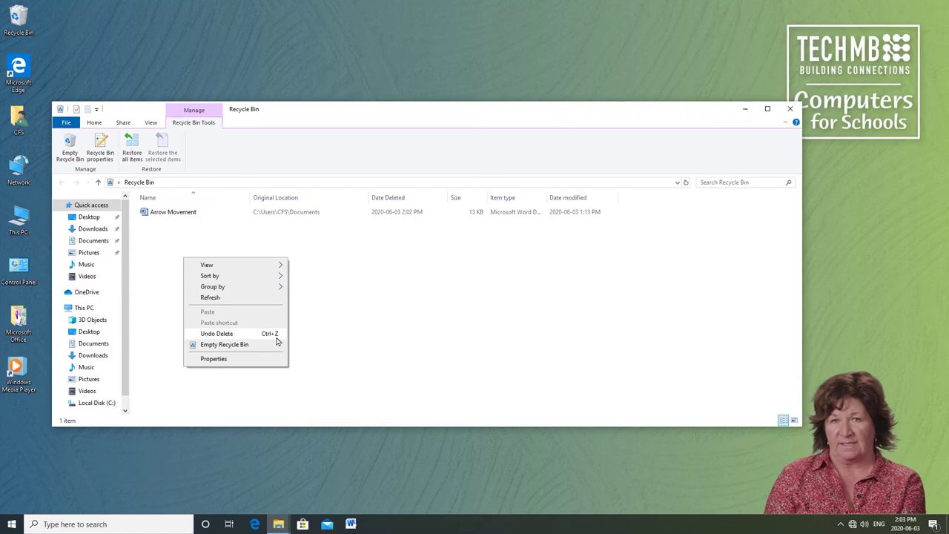
- Clear the deleted Arrow Movement file out of the Recycle Bin from the context menu
click(276, 342)
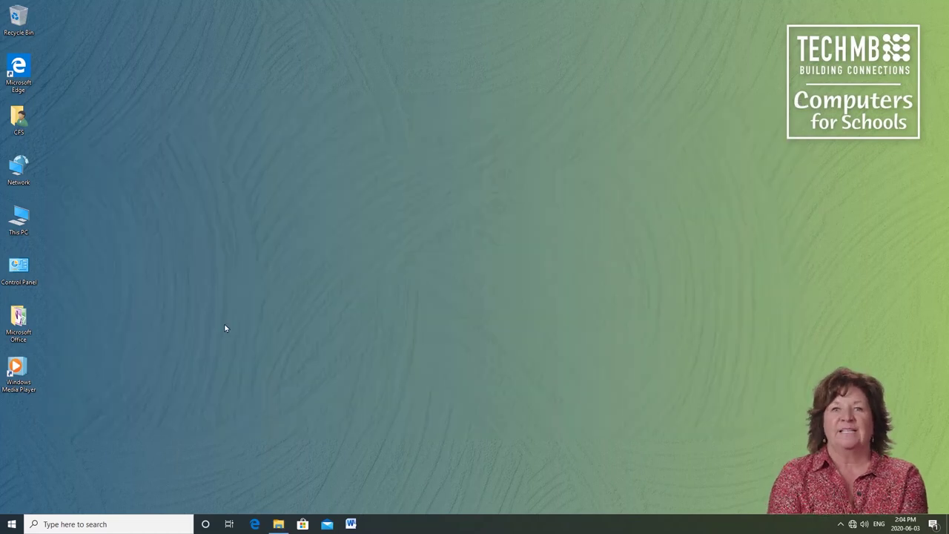
- Launch Calculator from the Start menu's app list
click(12, 523)
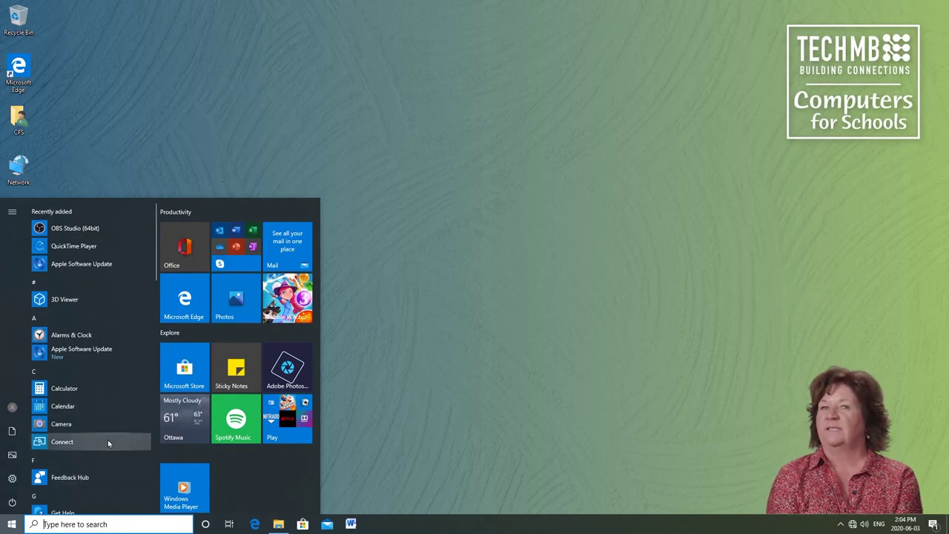
click(98, 389)
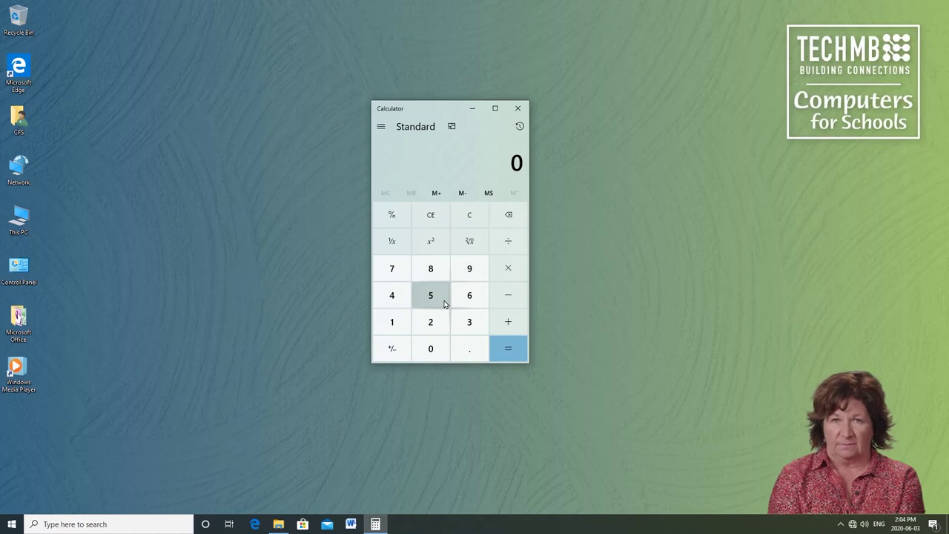
- Compute 5 × 8 = 40, then clear the display back to 0
click(445, 304)
click(508, 270)
click(441, 276)
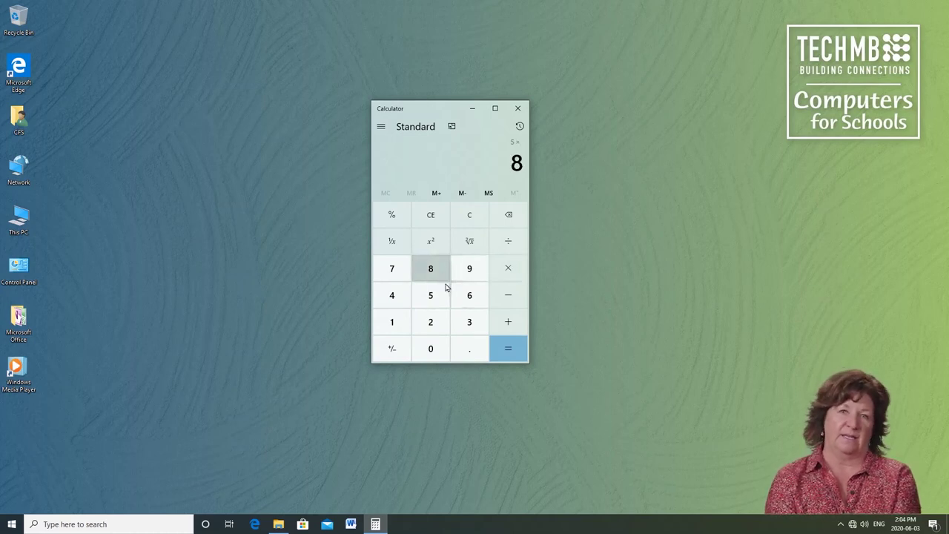
click(507, 340)
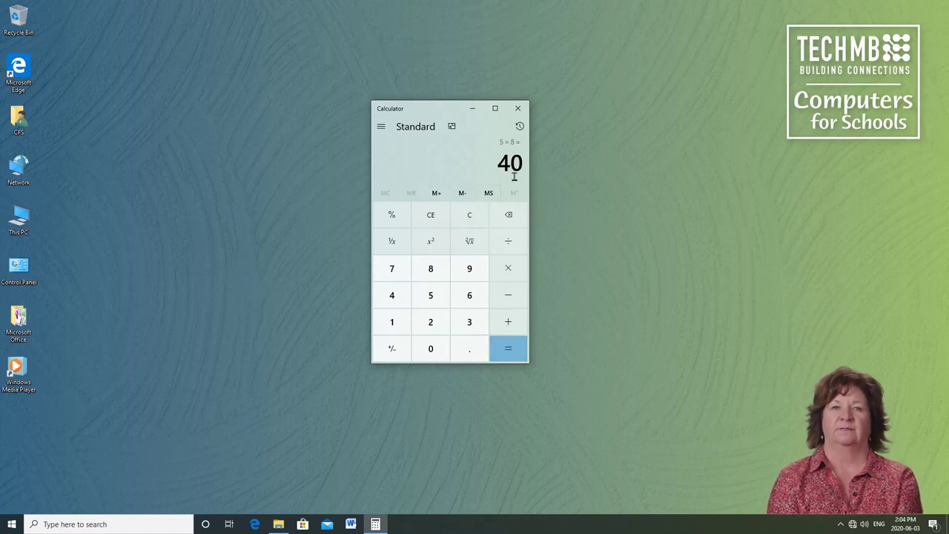
click(467, 216)
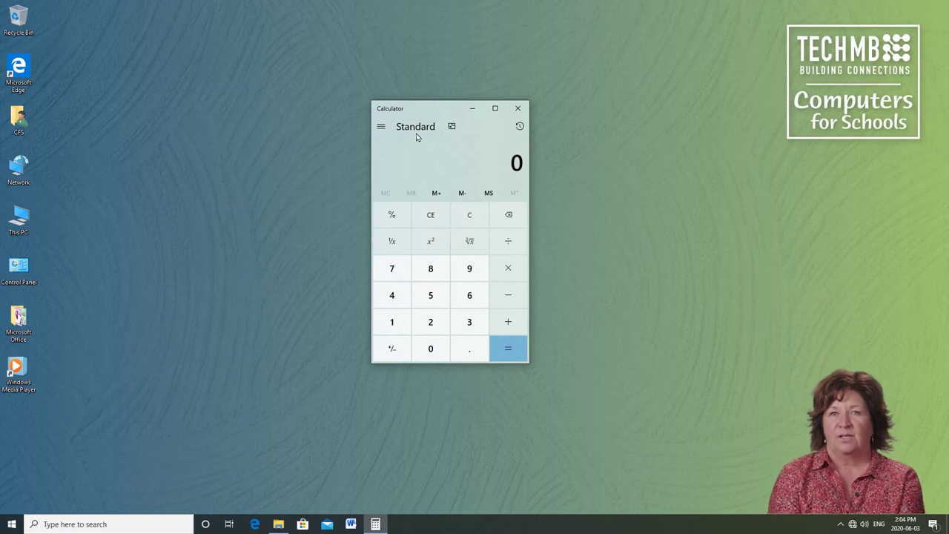
- Compute 900 ÷ 5 = 180 and show the list of calculator modes
click(461, 263)
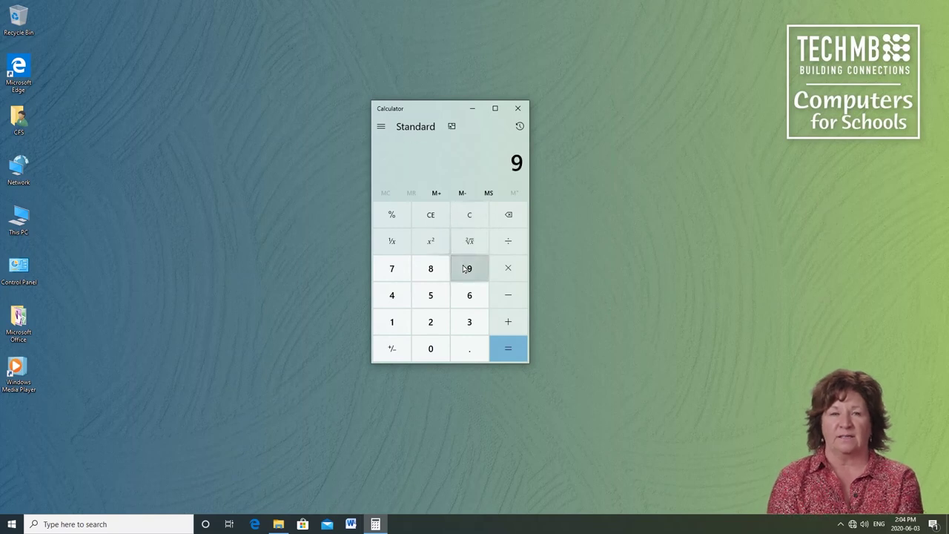
click(434, 353)
click(434, 353)
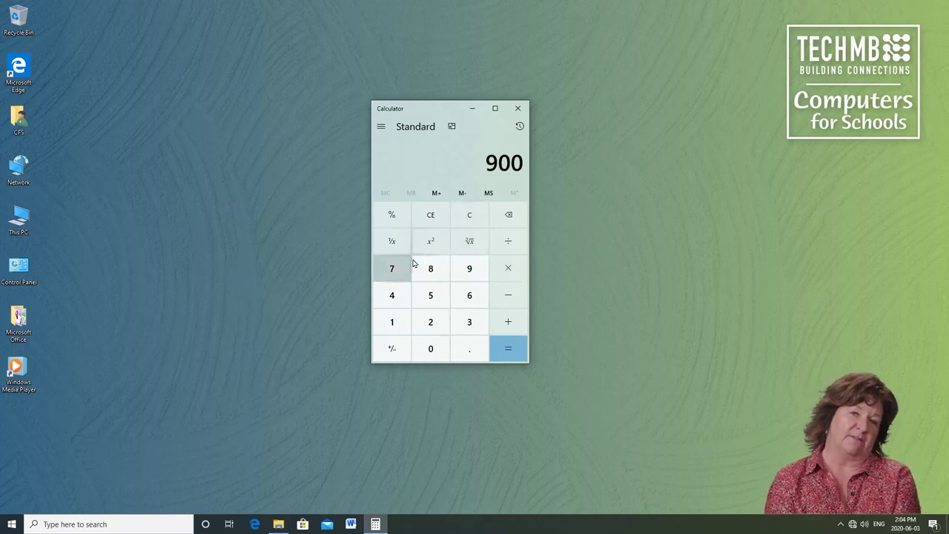
click(508, 250)
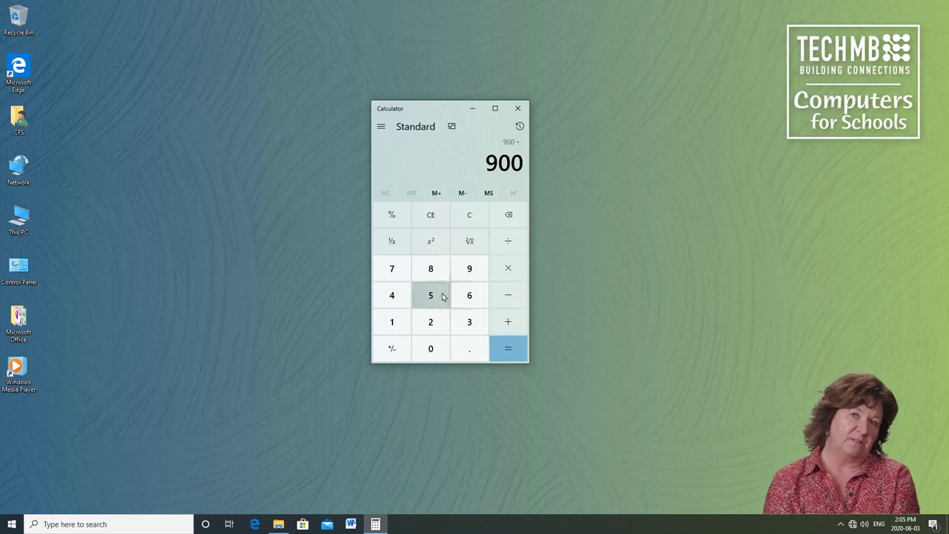
click(431, 295)
click(509, 348)
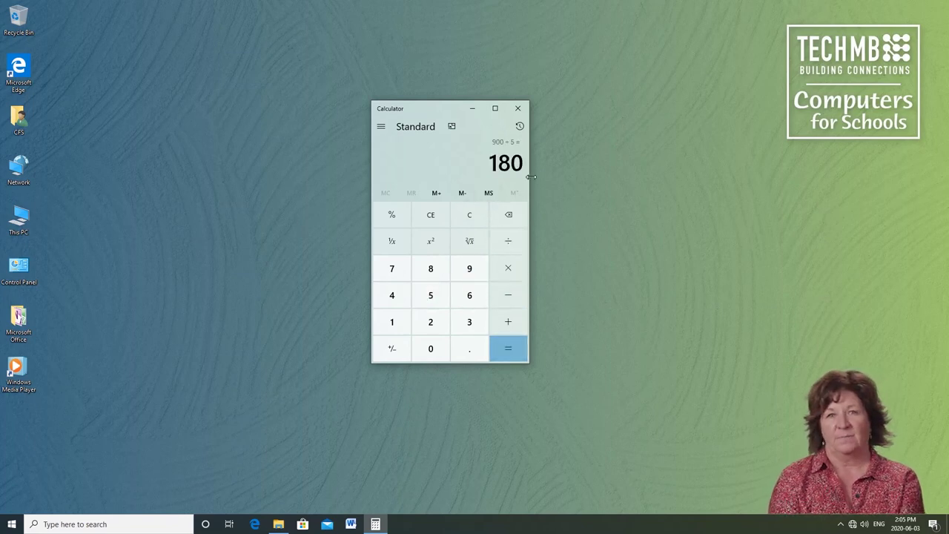
click(382, 127)
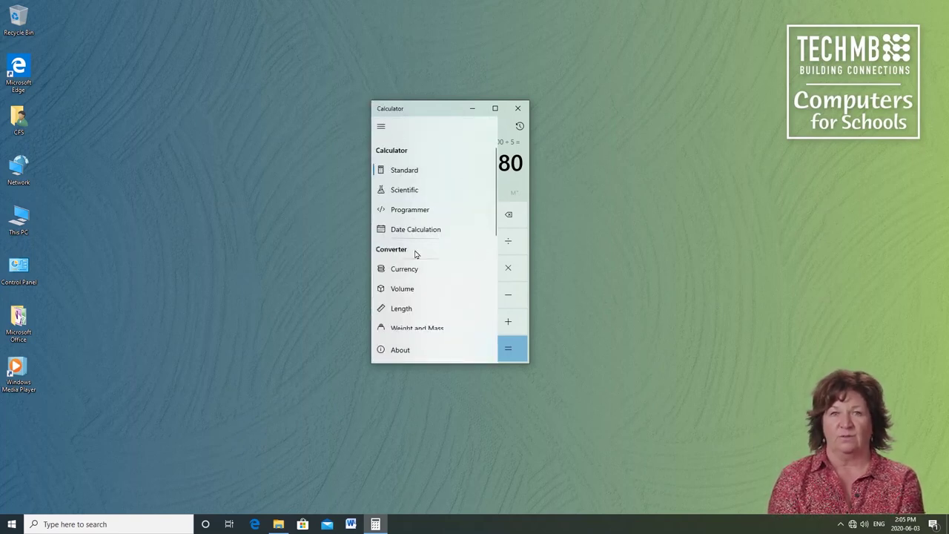
- Convert 12 inches to 30.48 centimeters in the Length converter, then close Calculator
click(417, 312)
click(400, 328)
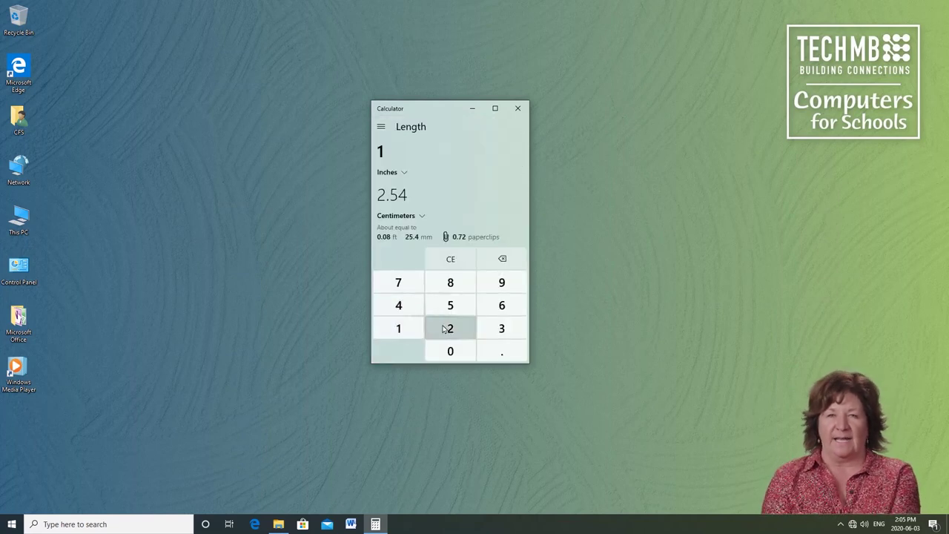
click(447, 329)
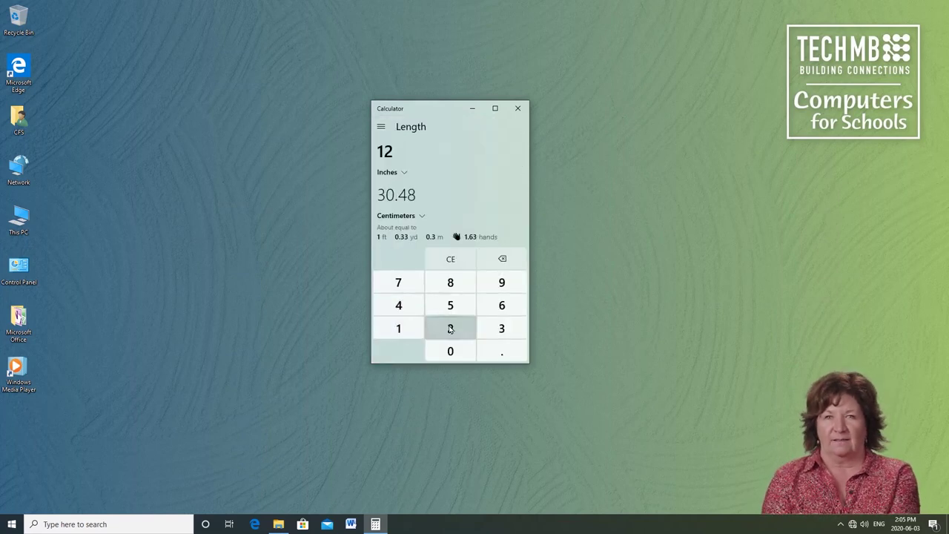
click(521, 110)
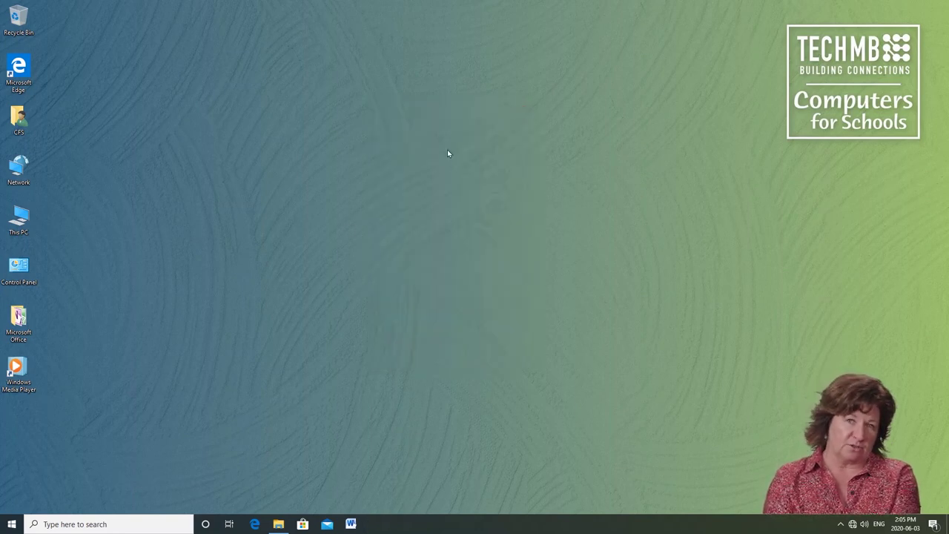
- Search the taskbar for 'solitaire' to find Microsoft Solitaire Collection
click(84, 525)
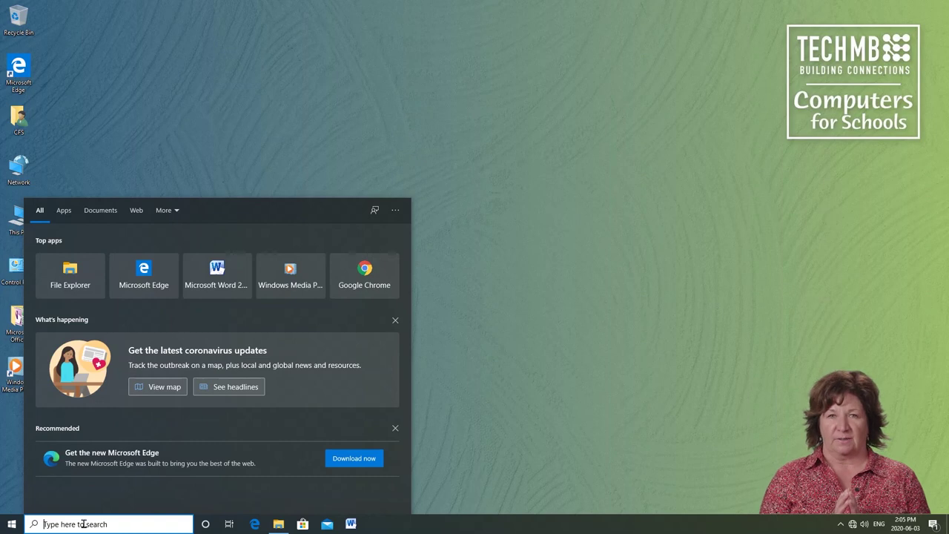
text(soli)
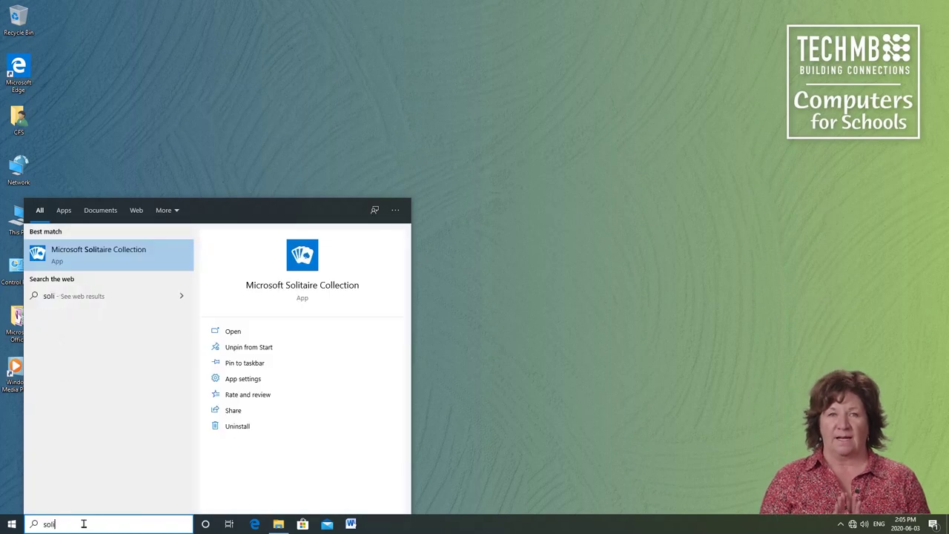
text(taire)
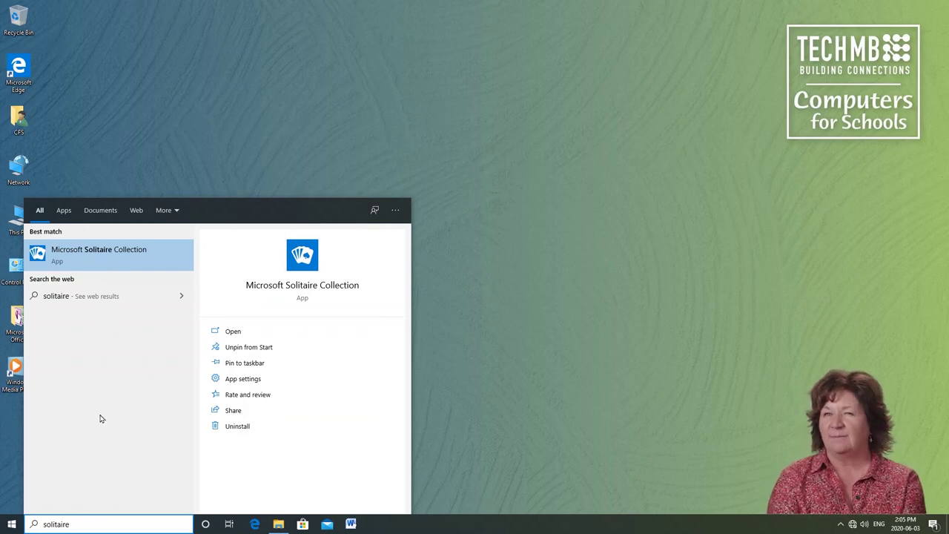
- Launch Microsoft Solitaire Collection, start a Klondike game, and move cards on the board
click(96, 255)
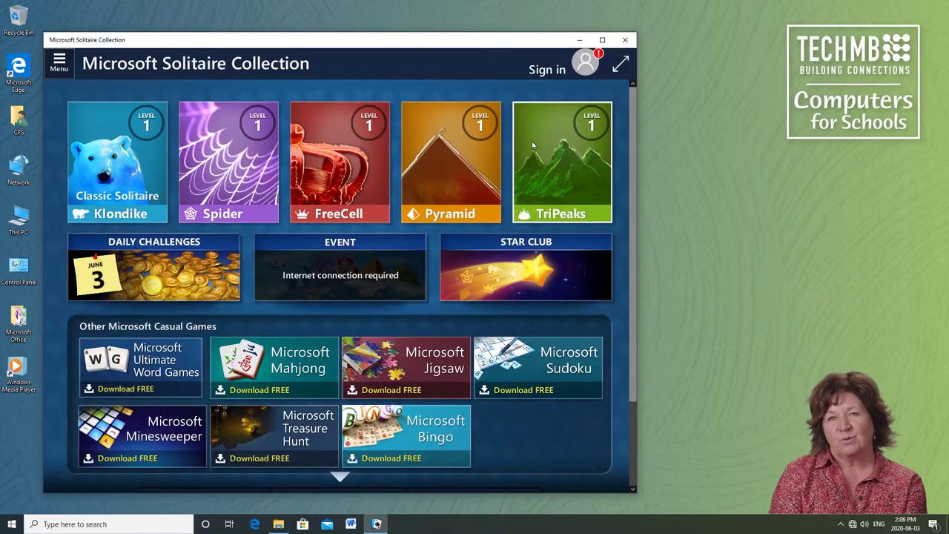
click(122, 157)
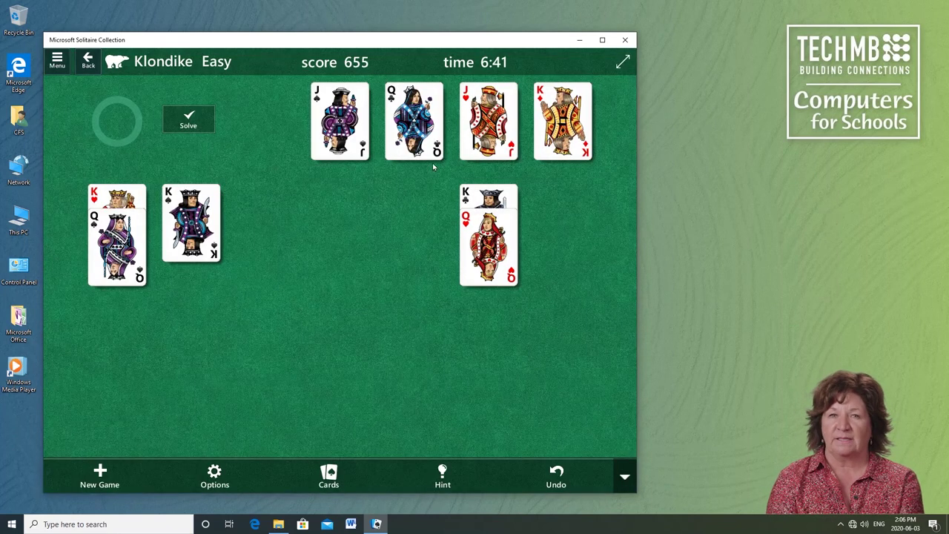
drag(118, 231, 133, 285)
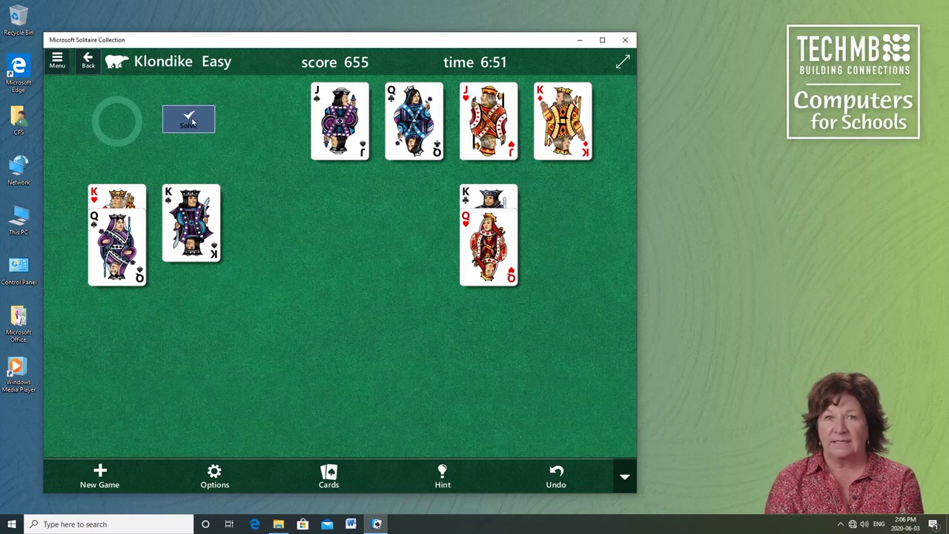
mouse_move(204, 194)
mouse_down()
mouse_move(233, 195)
mouse_move(299, 247)
mouse_move(204, 195)
mouse_up()
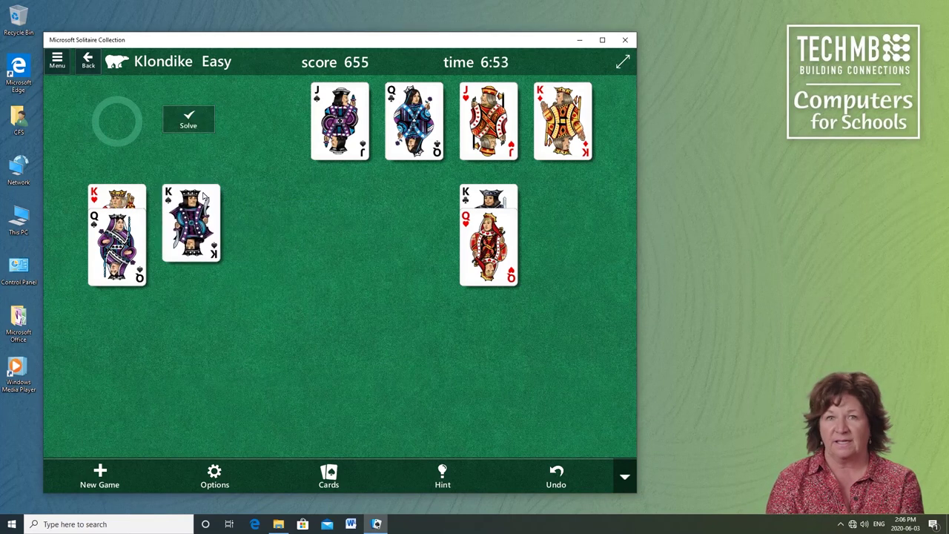